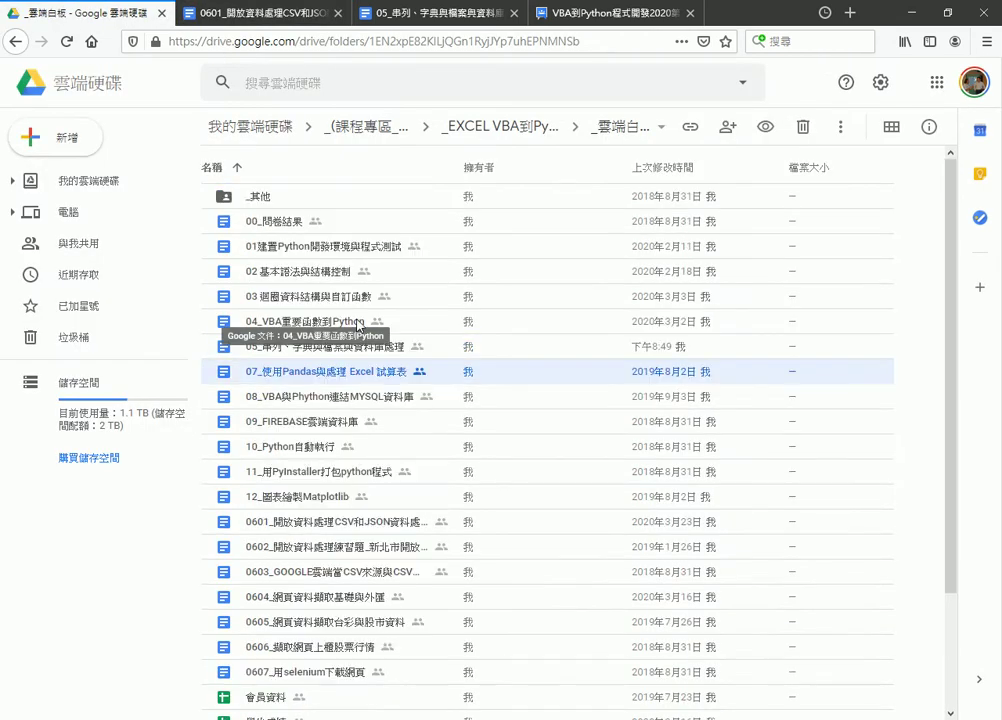
Search Google for 開放資料 in a new private browsing tab
left_click(322, 532)
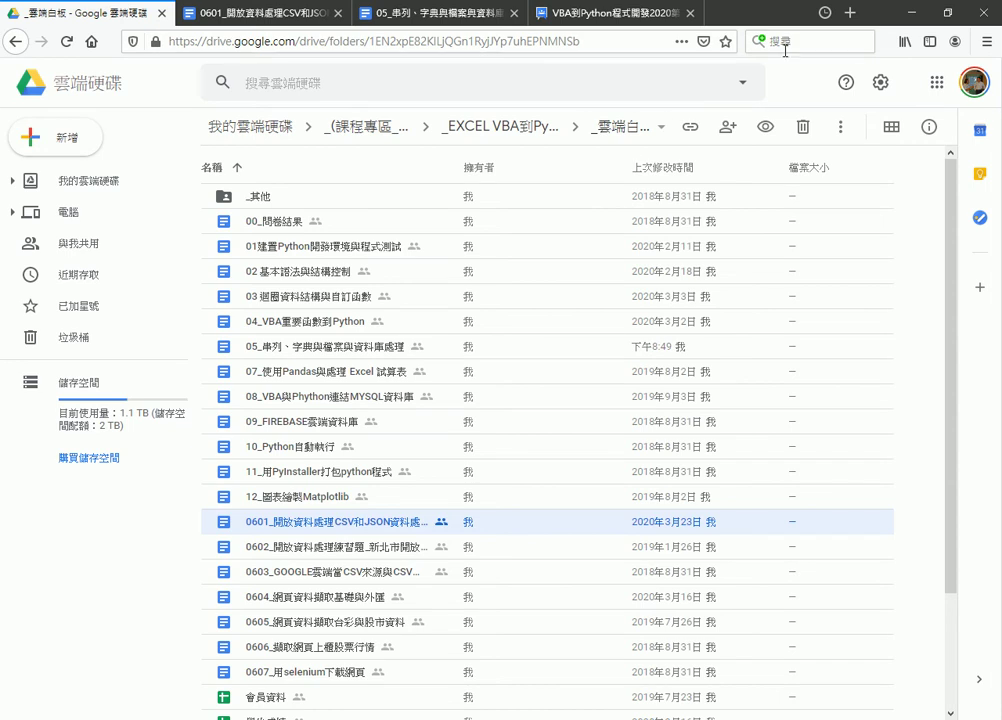
left_click(849, 12)
type("ve")
key("BackSpace")
key("BackSpace")
type("翾")
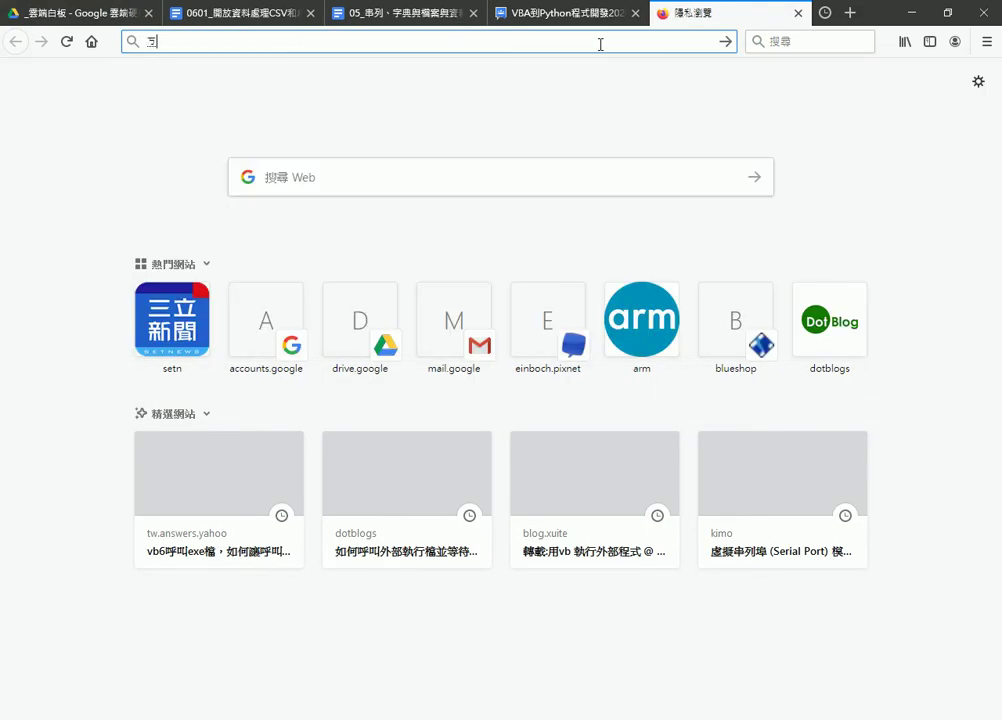
type("放")
type("資料")
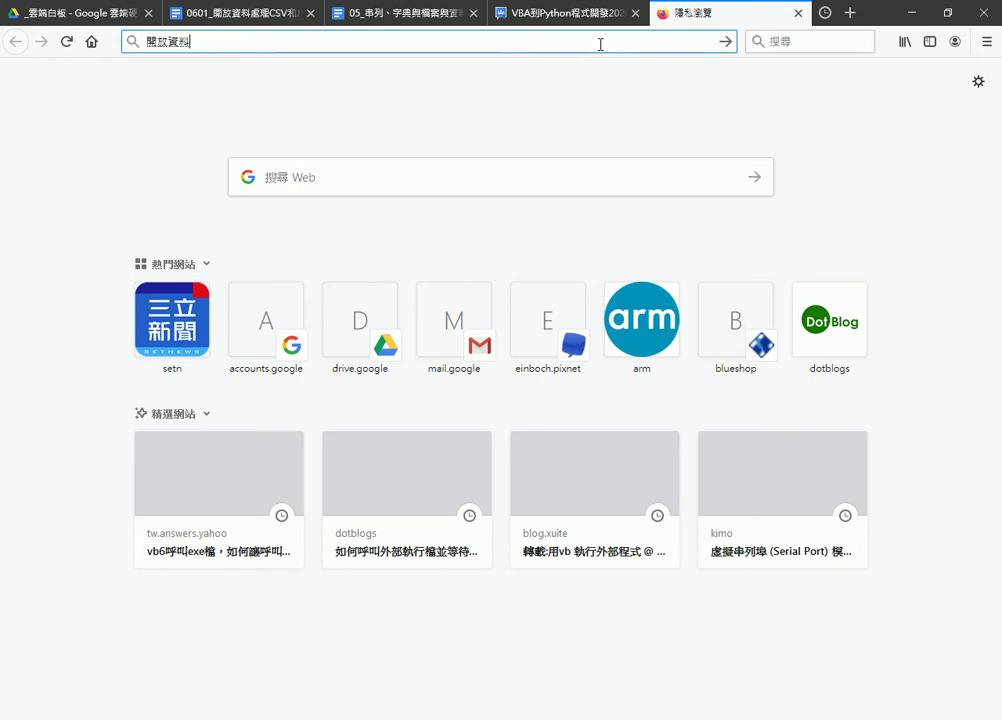
key("Return")
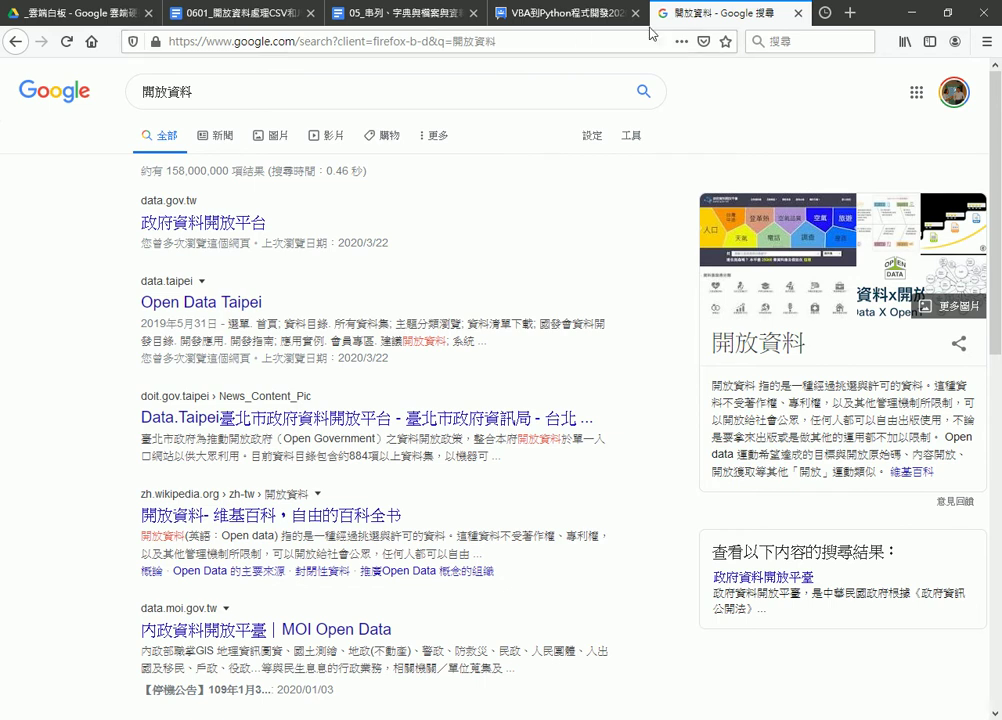
Open the data.gov.tw result's full 44758-dataset listing and scroll down to its 檔案格式 breakdown
middle_click(243, 226)
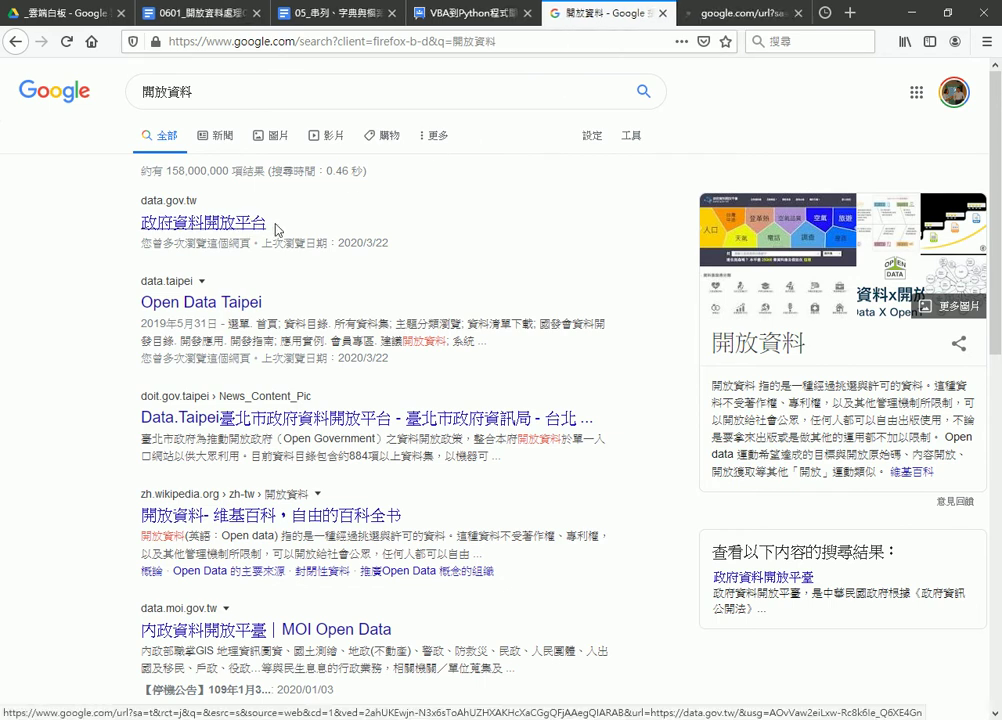
left_click(745, 15)
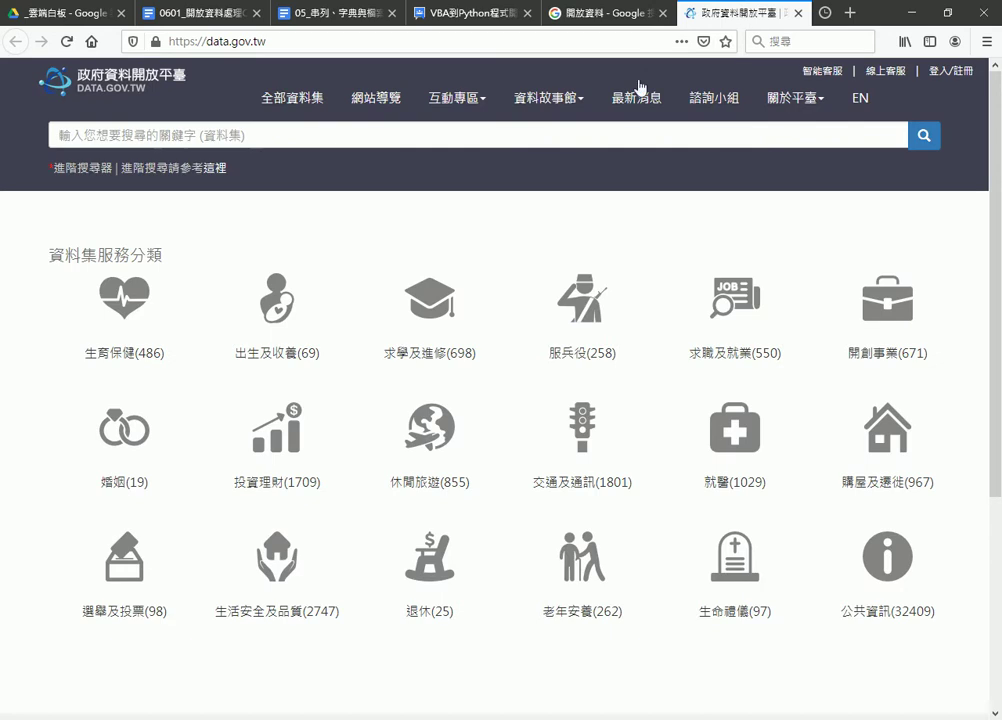
left_click(304, 107)
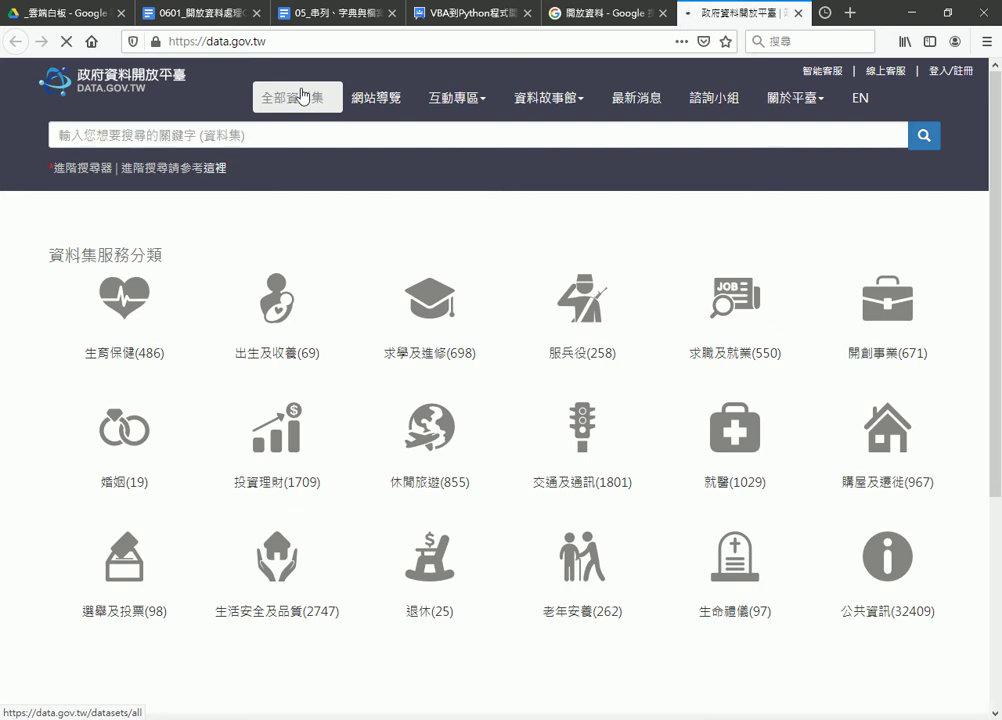
scroll(414, 372, "down", 3)
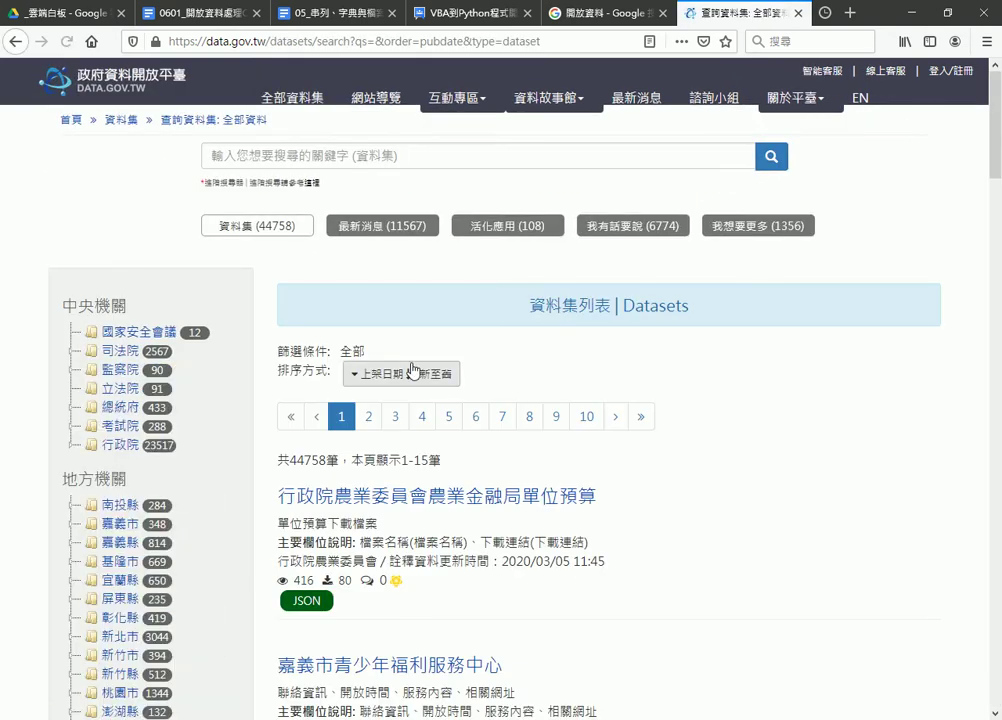
scroll(212, 264, "down", 2)
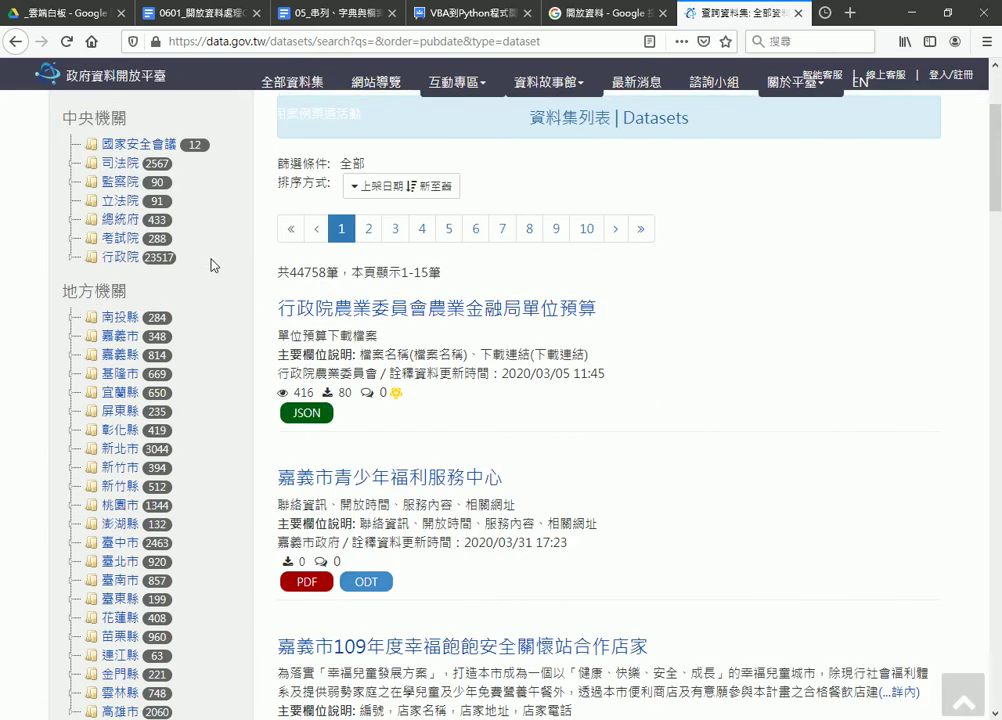
scroll(152, 290, "down", 4)
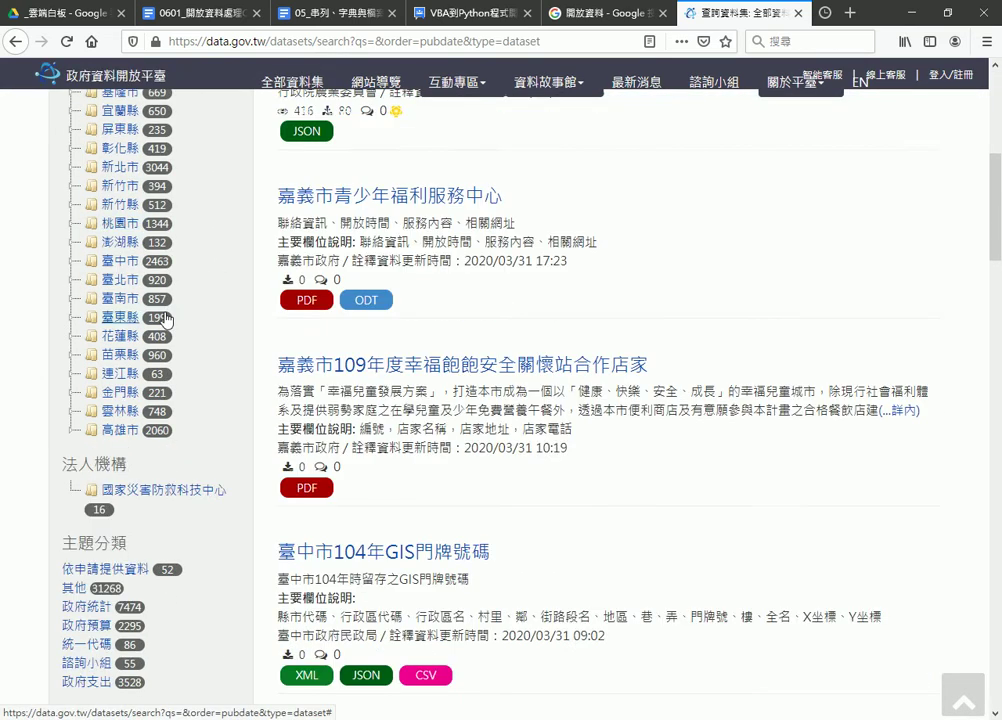
scroll(160, 300, "down", 1)
scroll(175, 307, "down", 2)
scroll(179, 313, "down", 2)
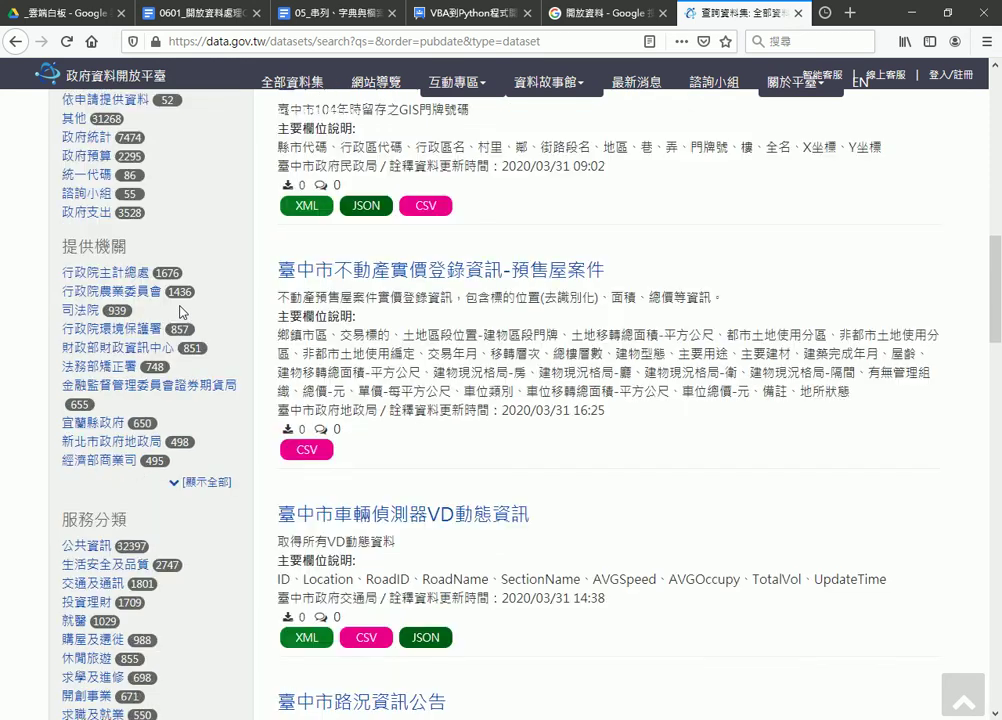
scroll(182, 315, "down", 3)
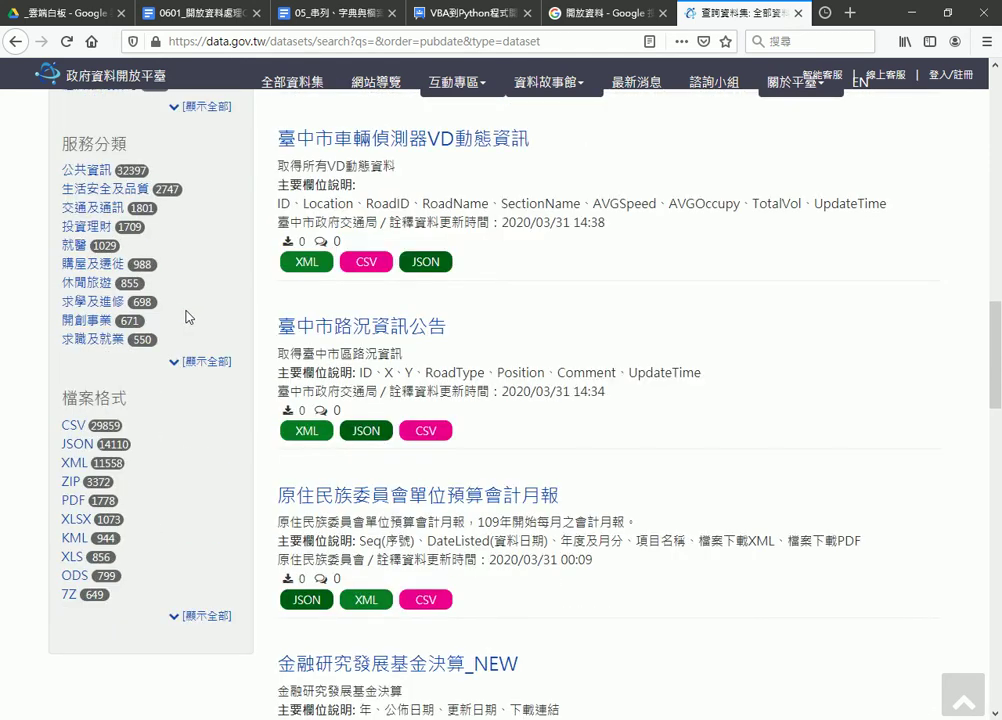
Annotate the file-format breakdown, underlining JSON, then clear the drawings
left_click_drag(118, 635, 125, 605)
mouse_move(292, 308)
left_mouse_down()
mouse_move(172, 400)
mouse_move(203, 366)
left_mouse_up()
left_click_drag(171, 407, 230, 409)
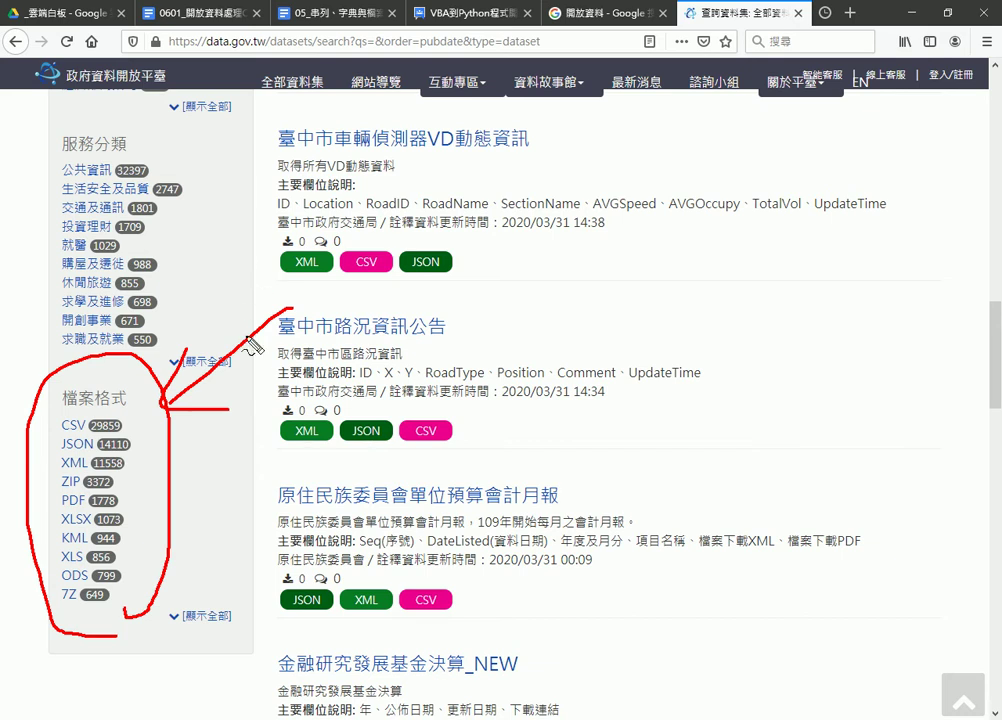
mouse_move(60, 452)
left_mouse_down()
mouse_move(96, 453)
mouse_move(95, 472)
mouse_move(124, 488)
left_mouse_up()
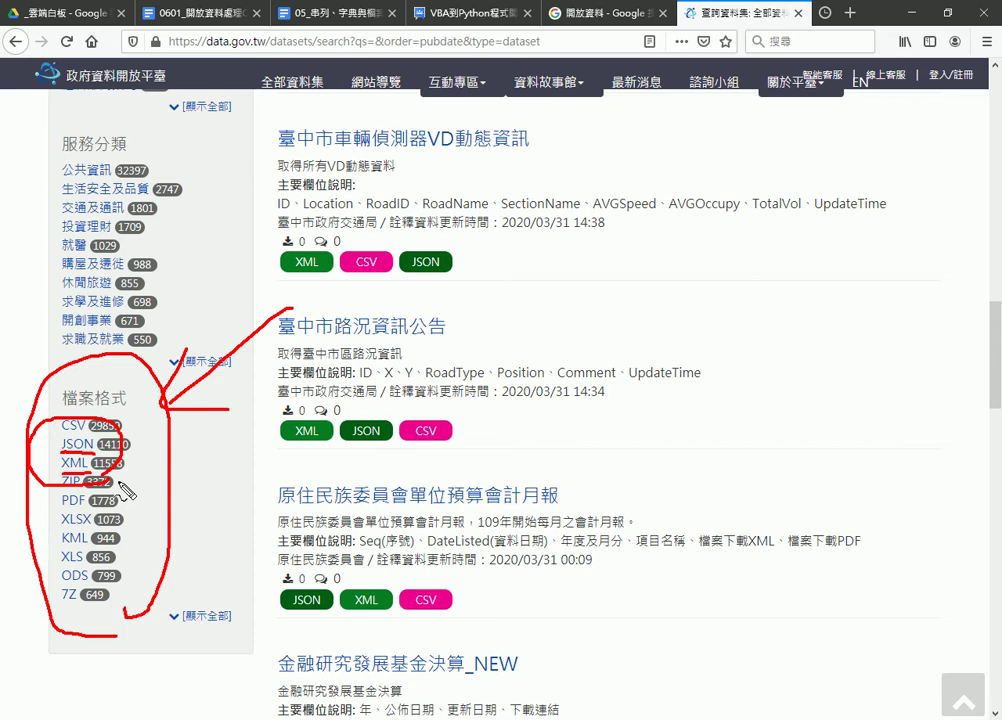
key("Escape")
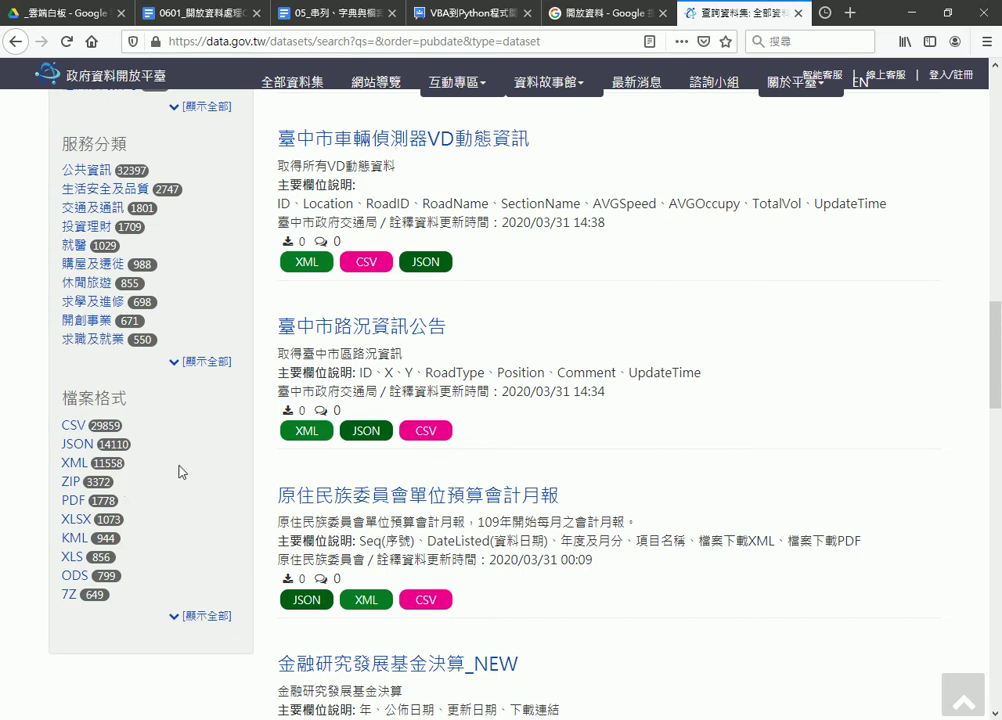
Filter the listing to the 29859 CSV datasets, then return to the 開放資料 Google results
left_click(76, 427)
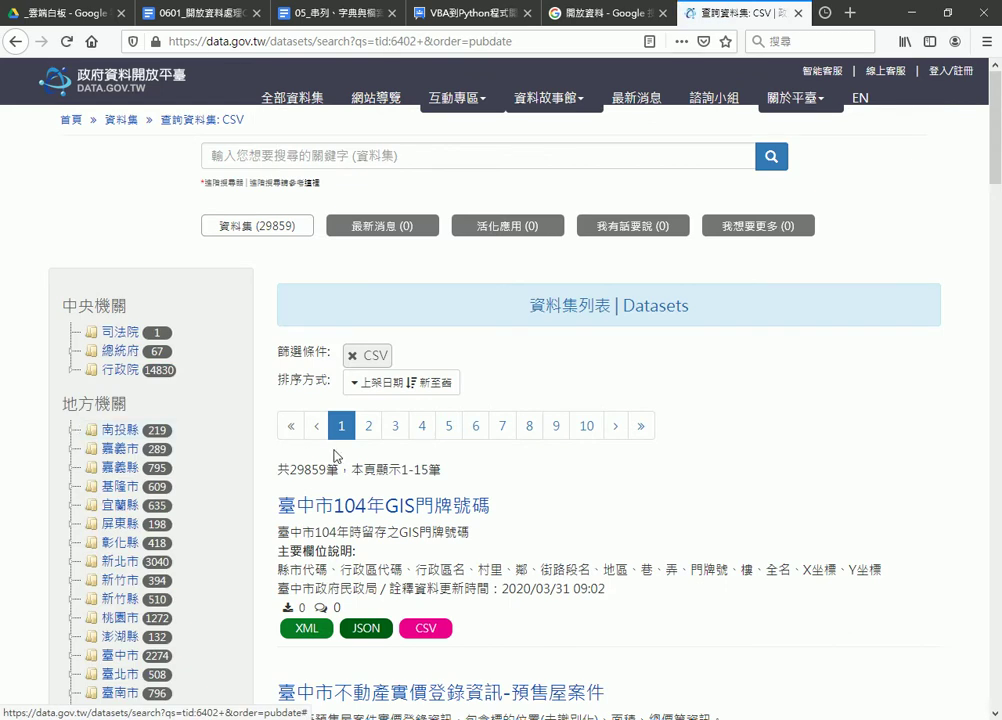
scroll(335, 458, "down", 3)
scroll(653, 418, "down", 2)
scroll(651, 412, "down", 3)
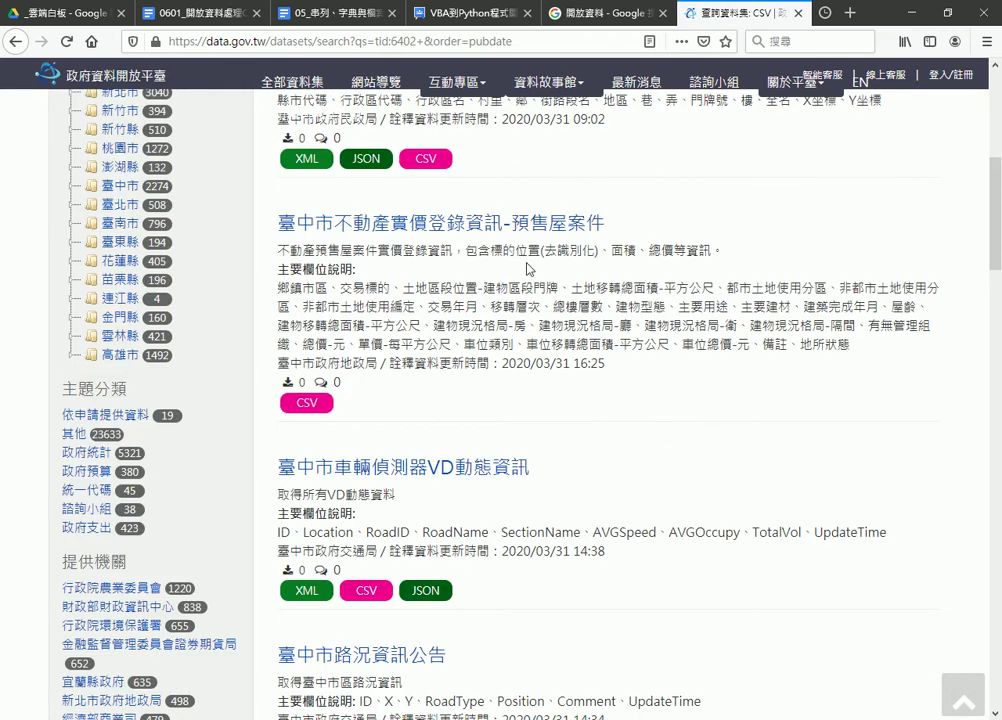
scroll(510, 225, "up", 5)
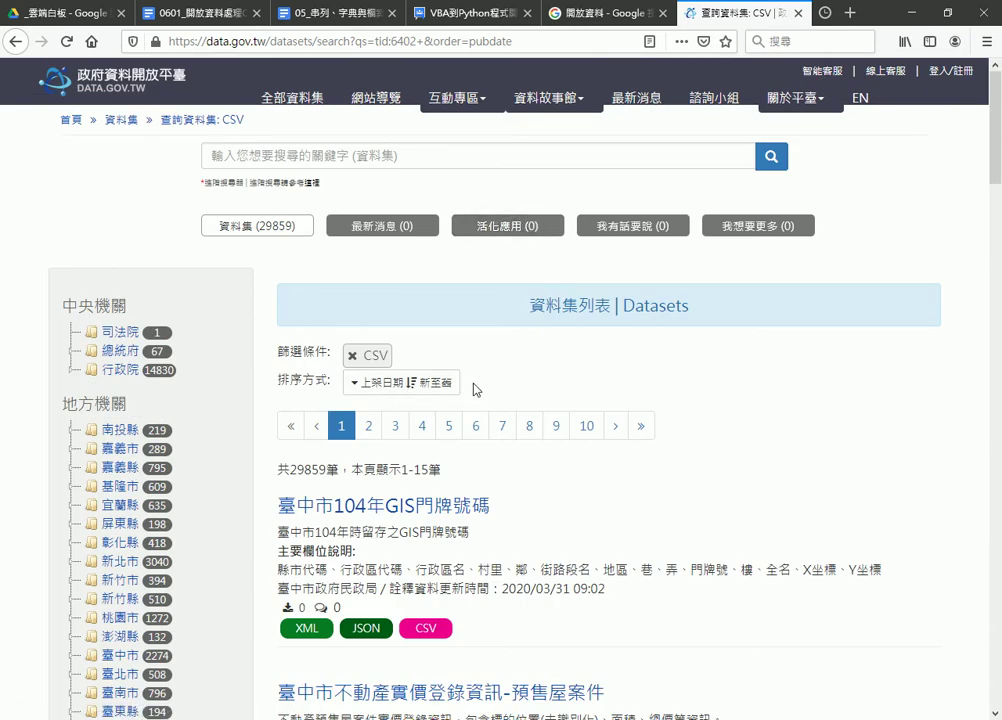
left_click(584, 19)
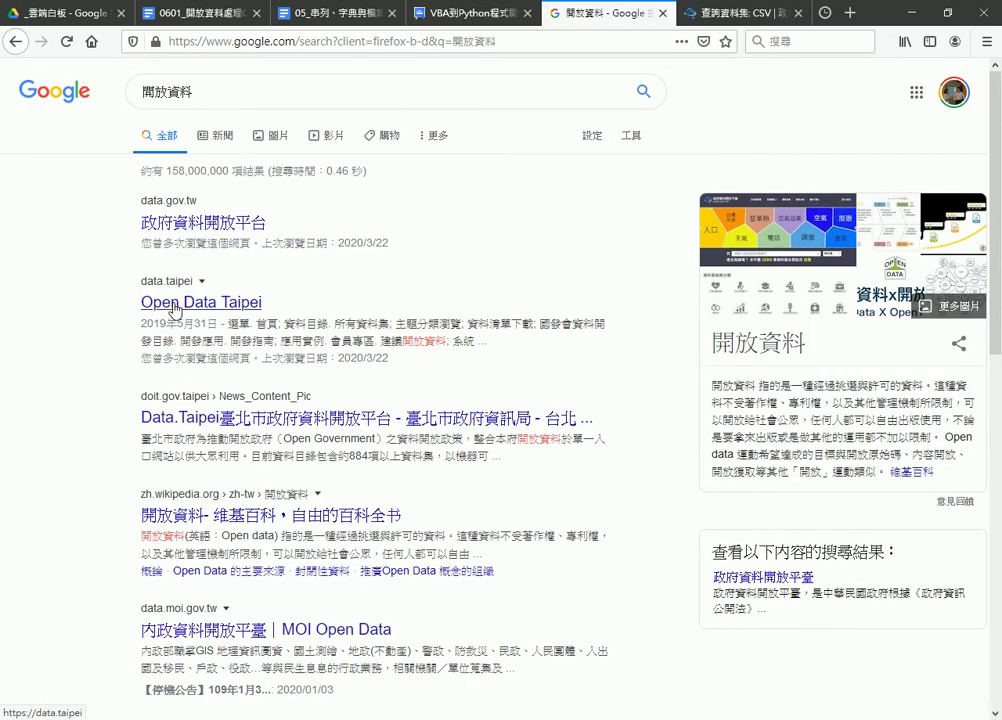
Open the Open Data Taipei site's catalogue listing all 1185 datasets
left_click(242, 305)
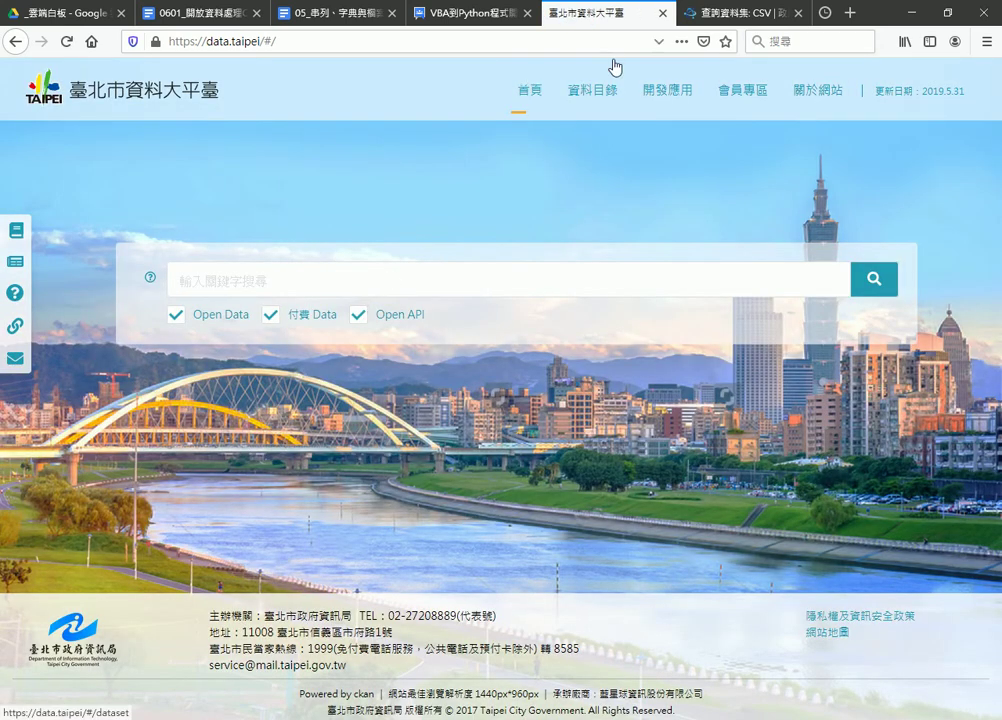
left_click(582, 93)
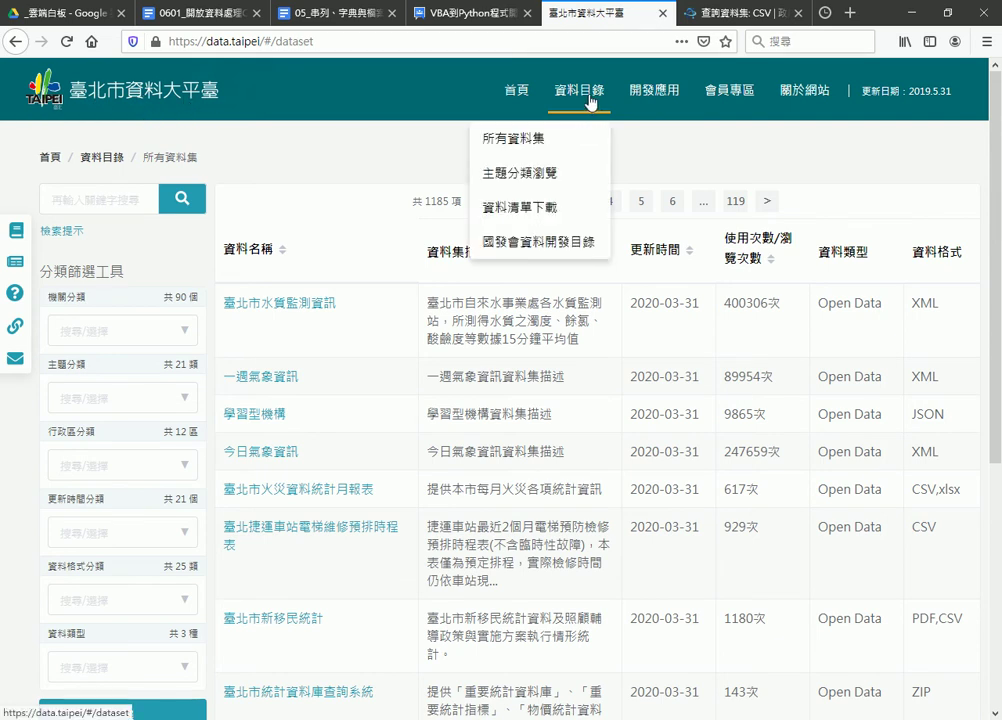
left_click(517, 141)
scroll(380, 107, "down", 2)
scroll(380, 105, "up", 2)
scroll(375, 105, "down", 3)
scroll(370, 106, "down", 3)
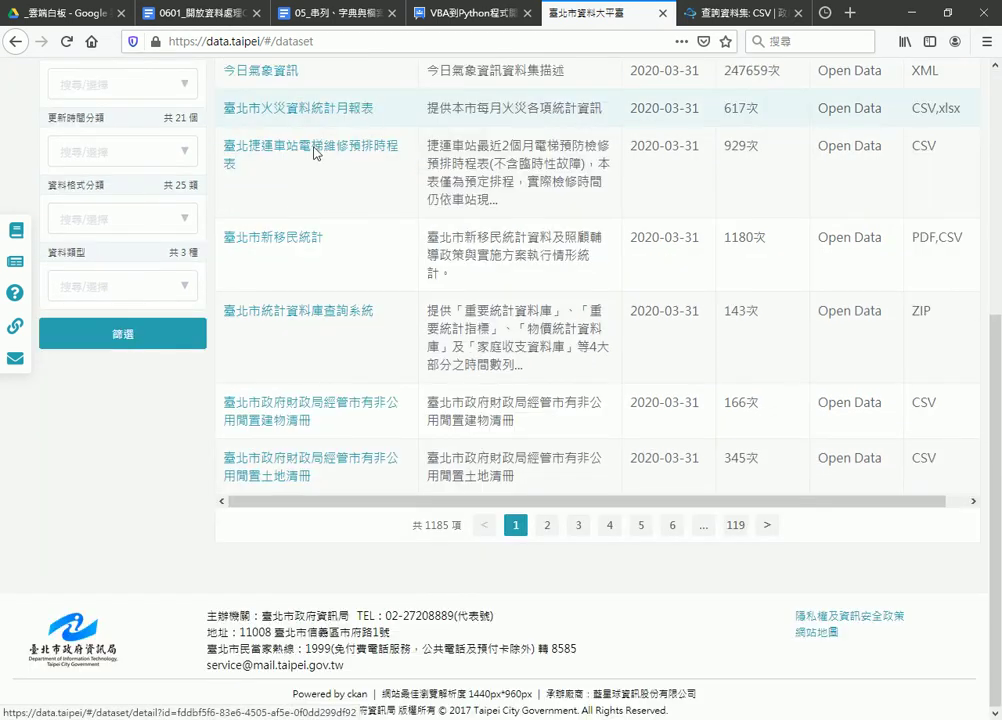
In the 資料格式分類 filter, mark up the formats and choose CSV (579)
left_click(109, 214)
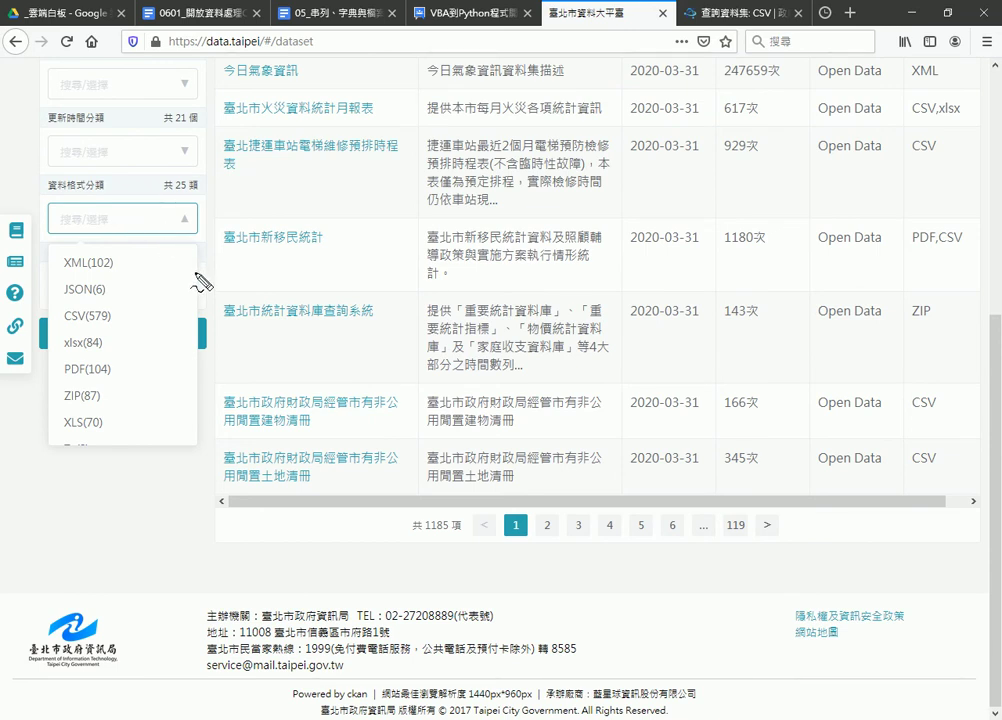
mouse_move(80, 198)
left_mouse_down()
mouse_move(85, 166)
mouse_move(90, 188)
left_mouse_up()
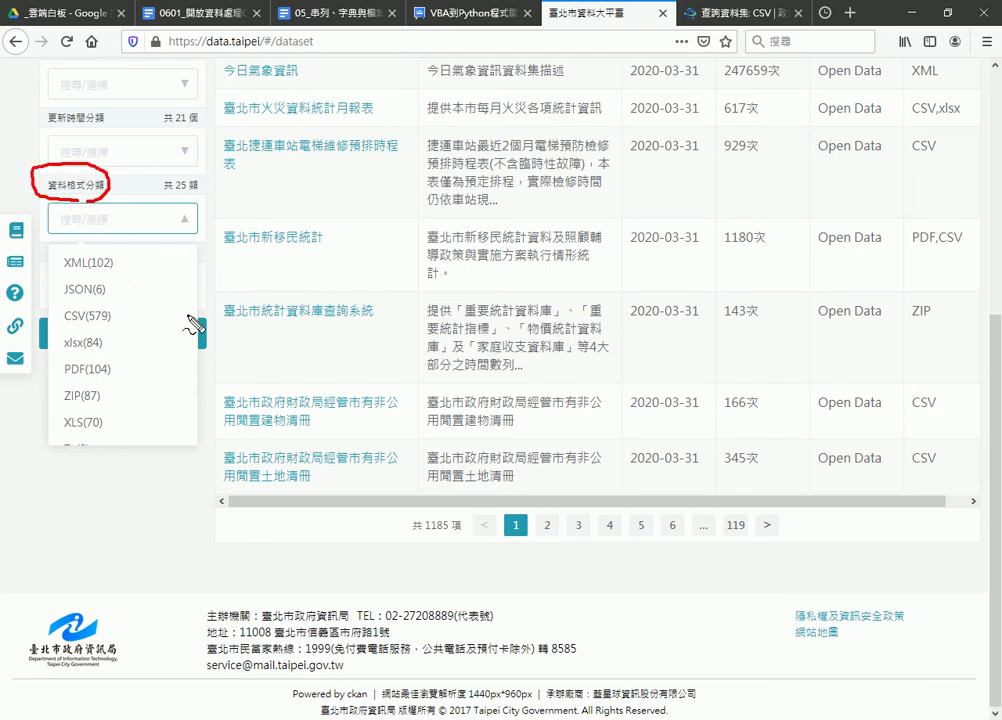
key("Escape")
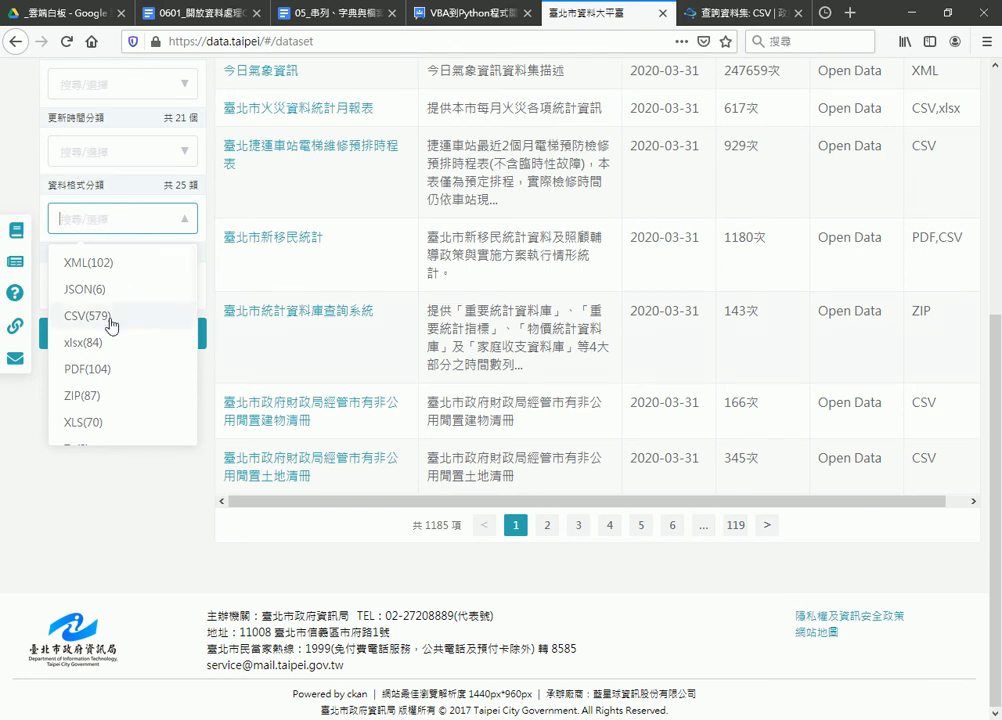
mouse_move(195, 293)
left_mouse_down()
mouse_move(199, 419)
mouse_move(195, 270)
left_mouse_up()
mouse_move(130, 325)
left_mouse_down()
mouse_move(117, 277)
mouse_move(117, 296)
left_mouse_up()
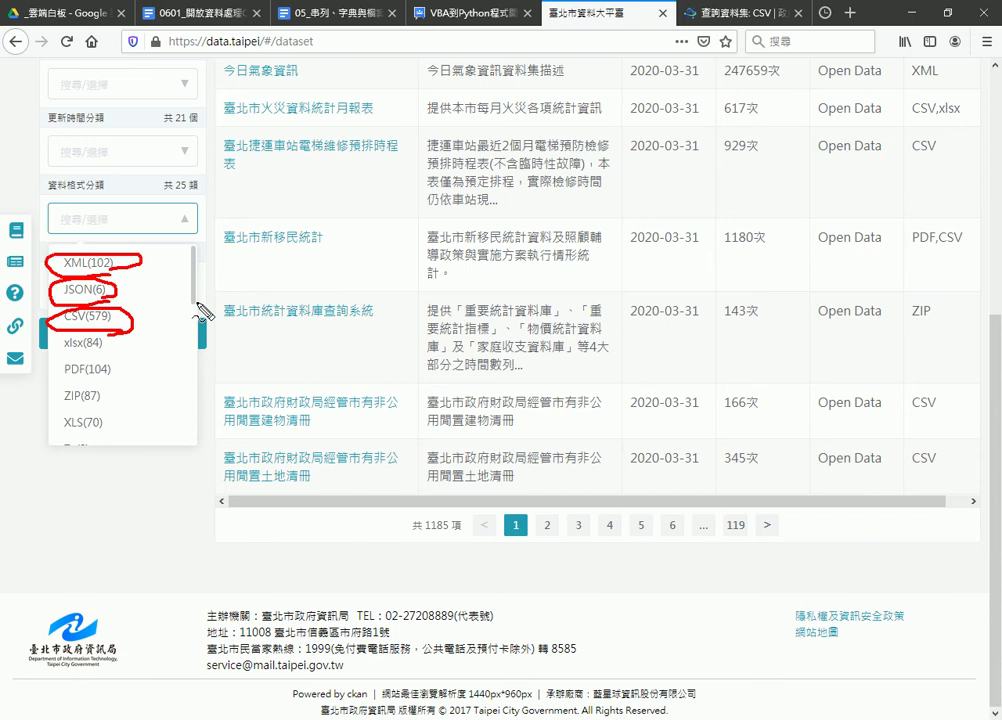
key("Escape")
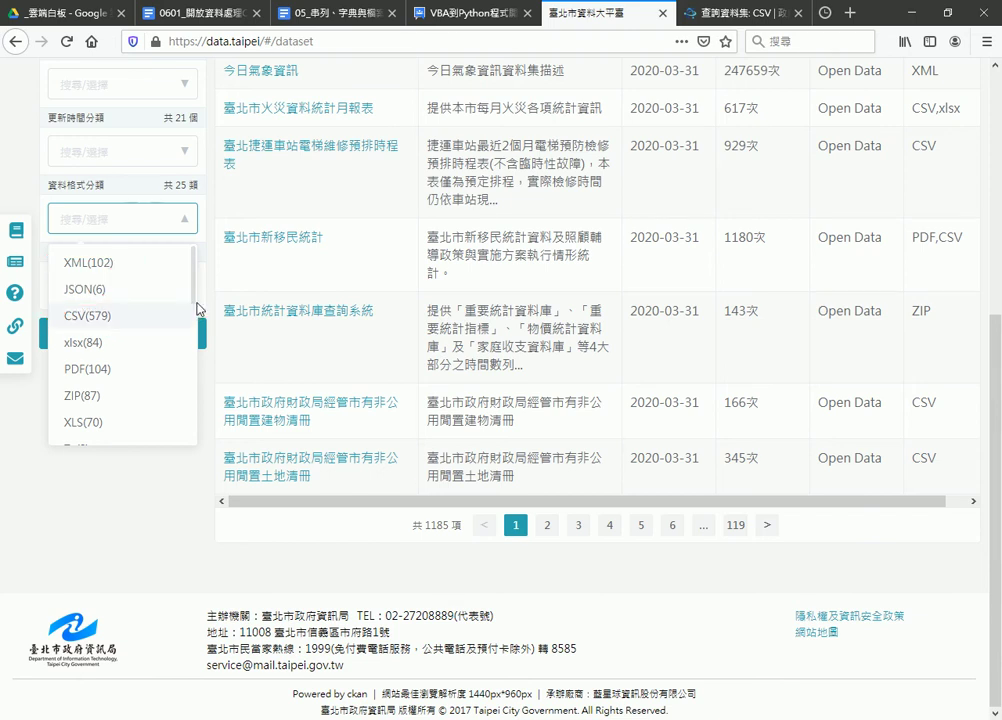
left_click(97, 318)
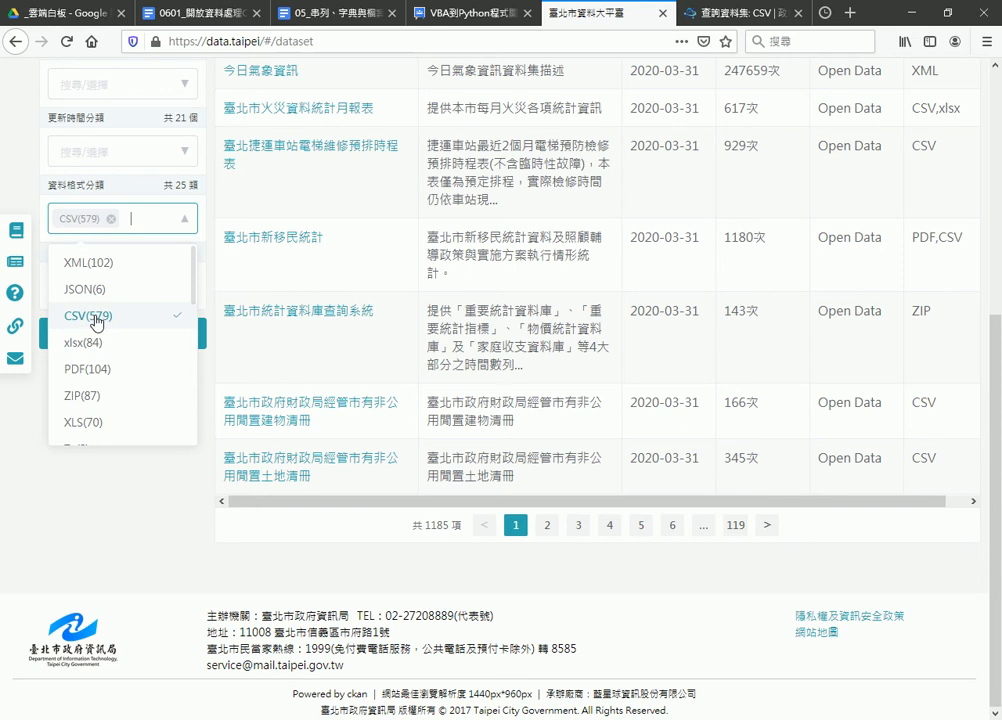
left_click(27, 145)
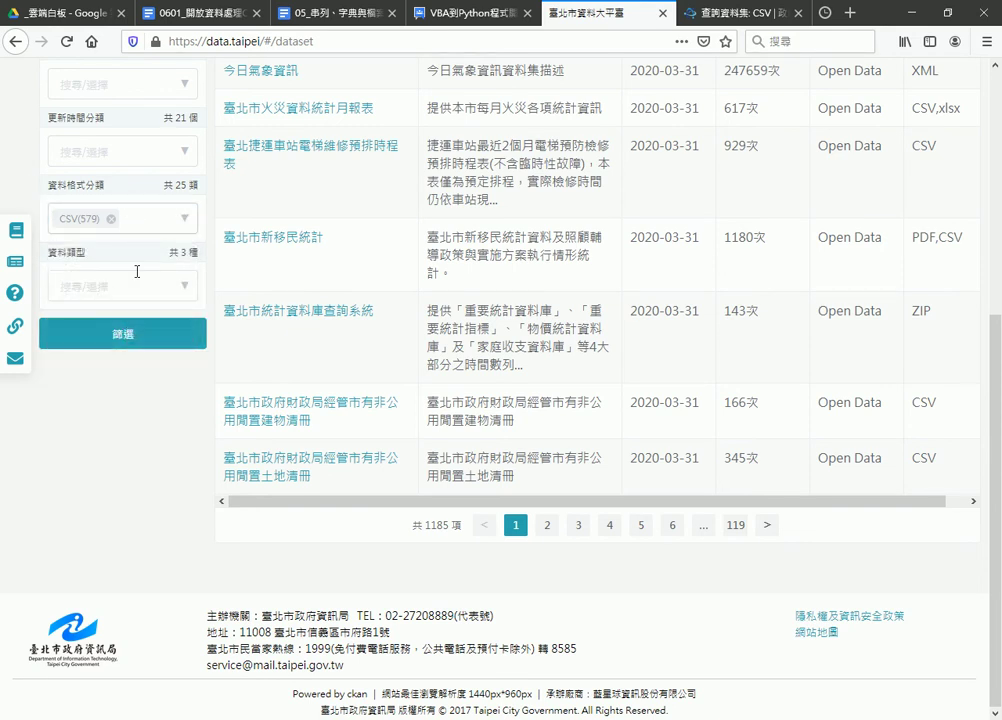
Apply the CSV filter, leaving 523 datasets, and browse results page 3
left_click(138, 338)
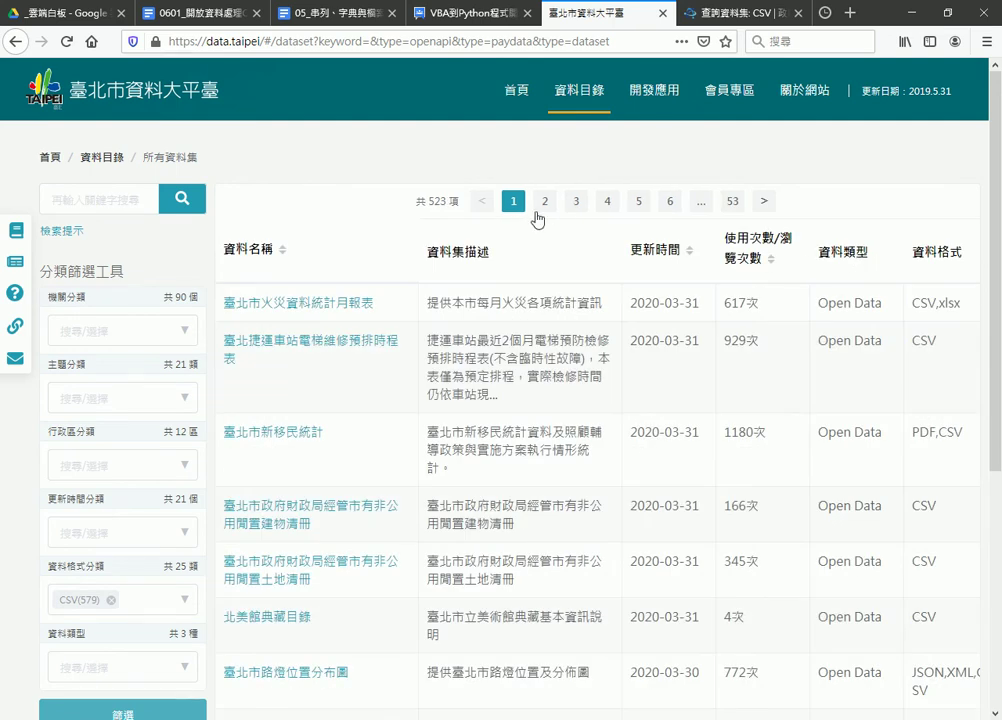
left_click(575, 202)
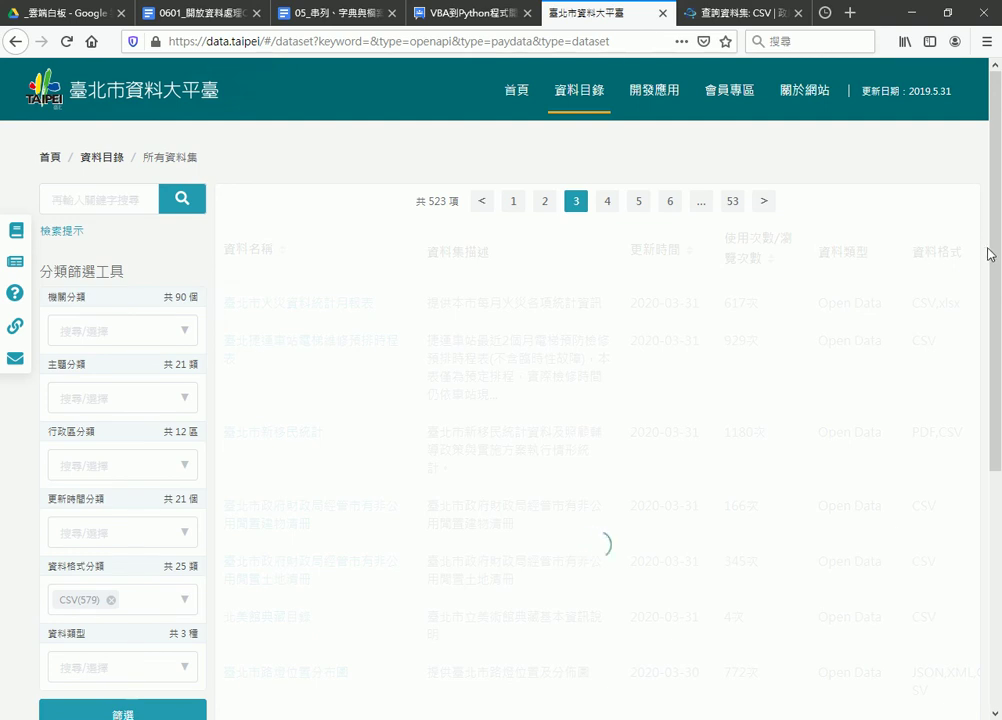
scroll(990, 254, "down", 5)
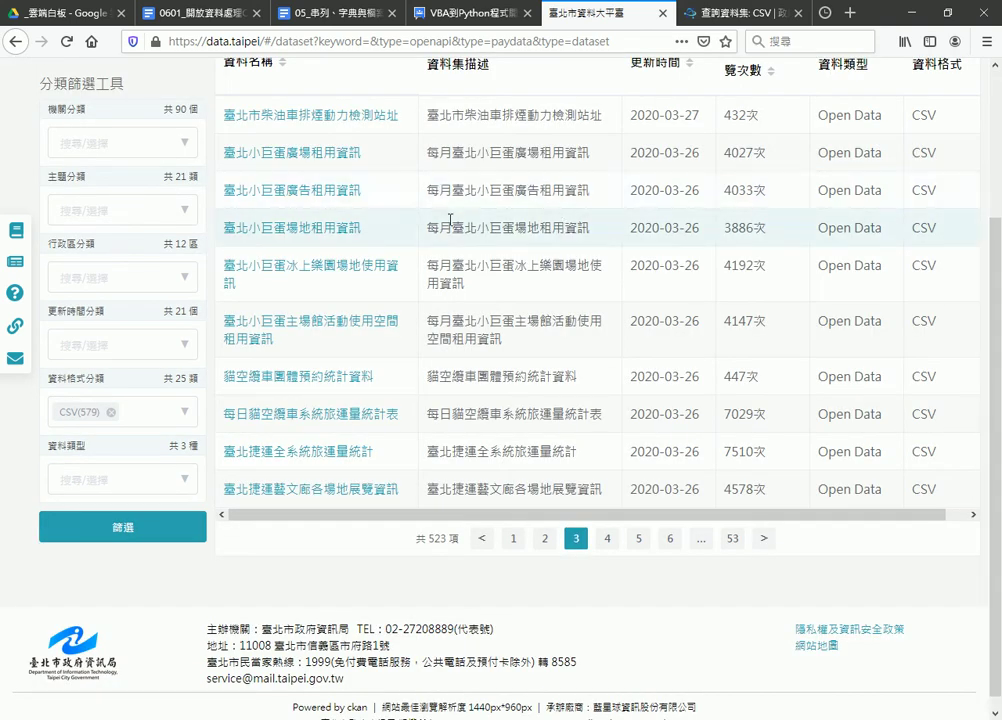
scroll(460, 218, "down", 1)
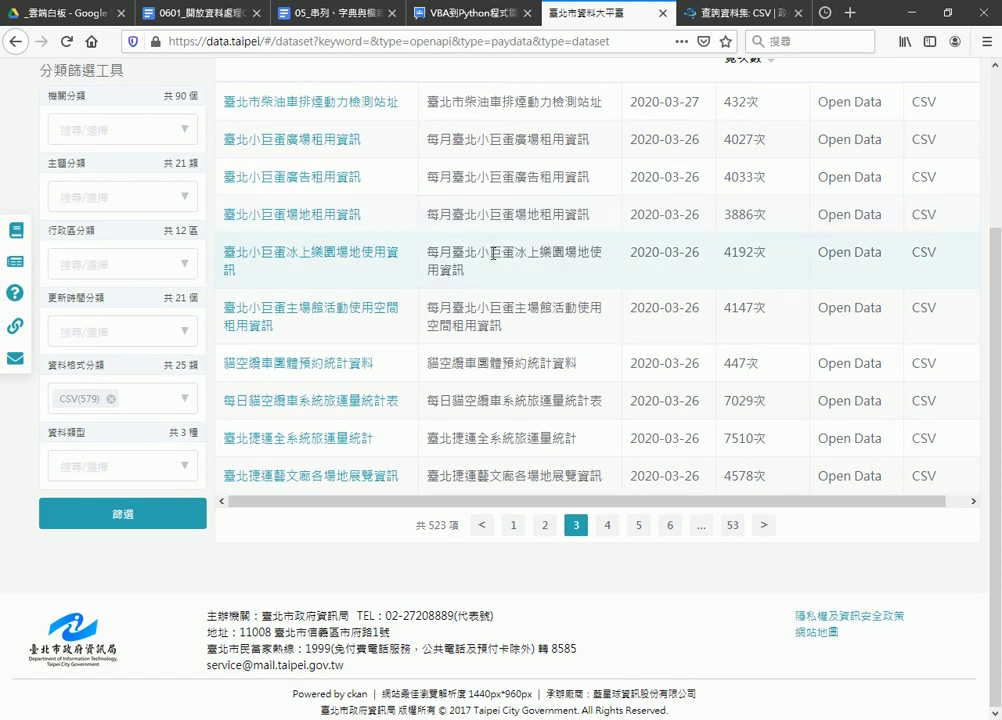
scroll(496, 256, "up", 3)
scroll(495, 259, "down", 2)
scroll(497, 260, "down", 2)
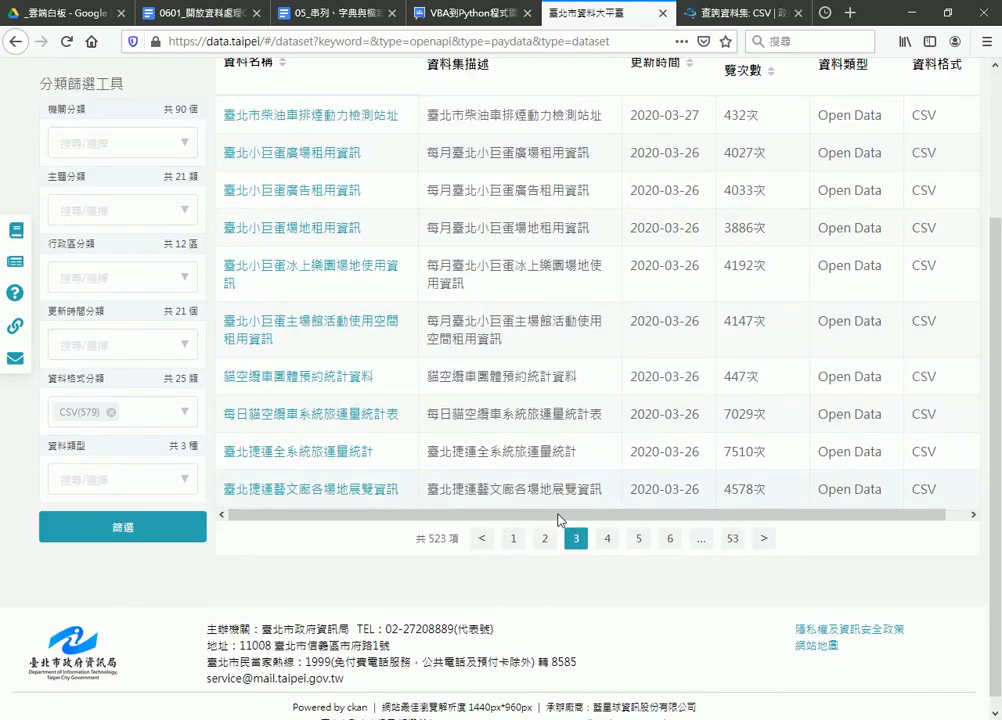
Browse results pages 4 and 5, then return to the 0601_開放資料處理 notes
left_click(609, 541)
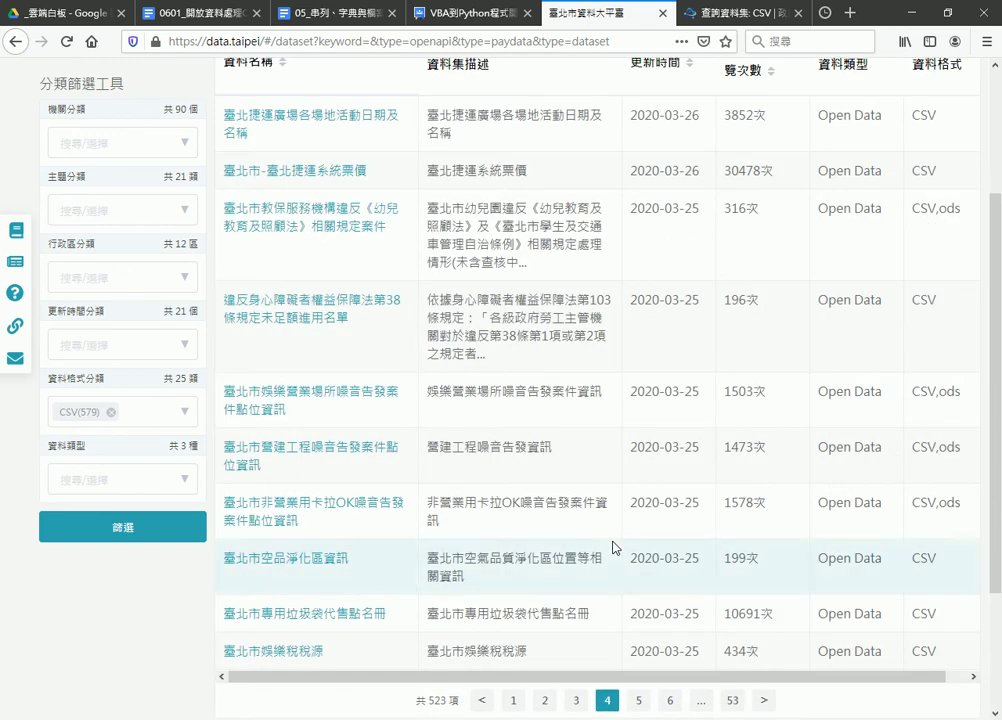
scroll(452, 474, "up", 1)
scroll(421, 431, "down", 2)
scroll(418, 437, "down", 1)
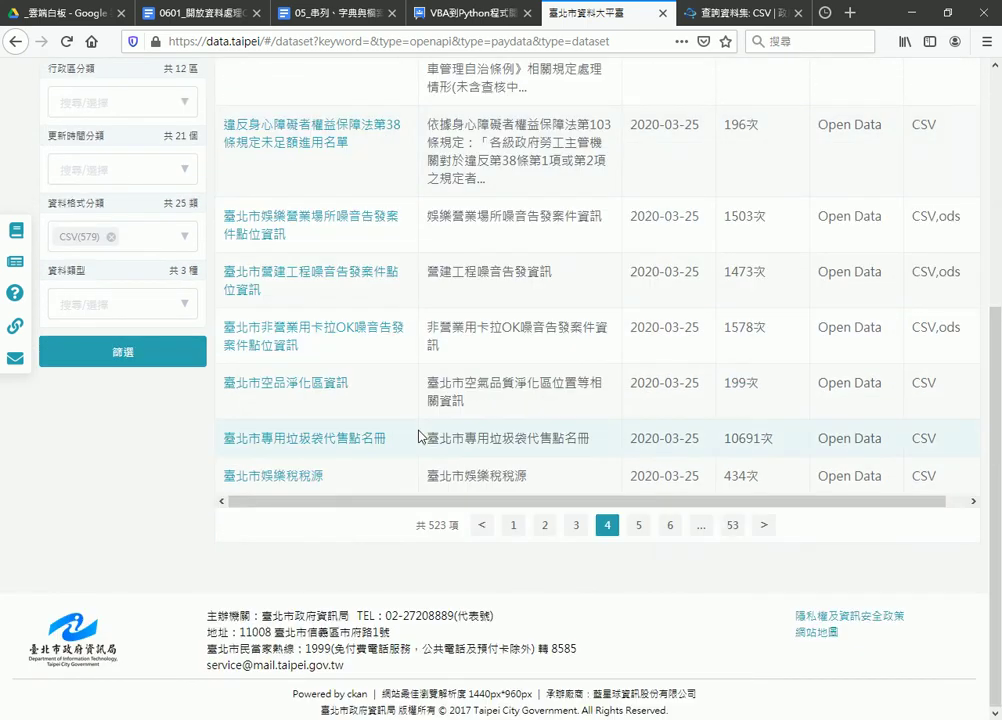
left_click(640, 530)
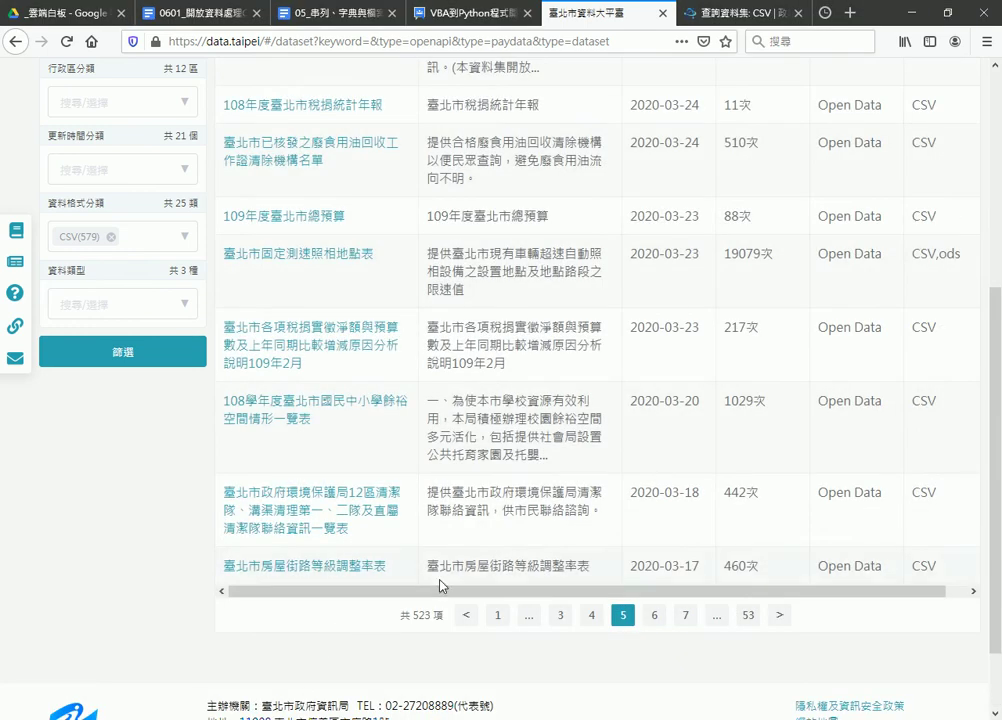
scroll(387, 364, "up", 2)
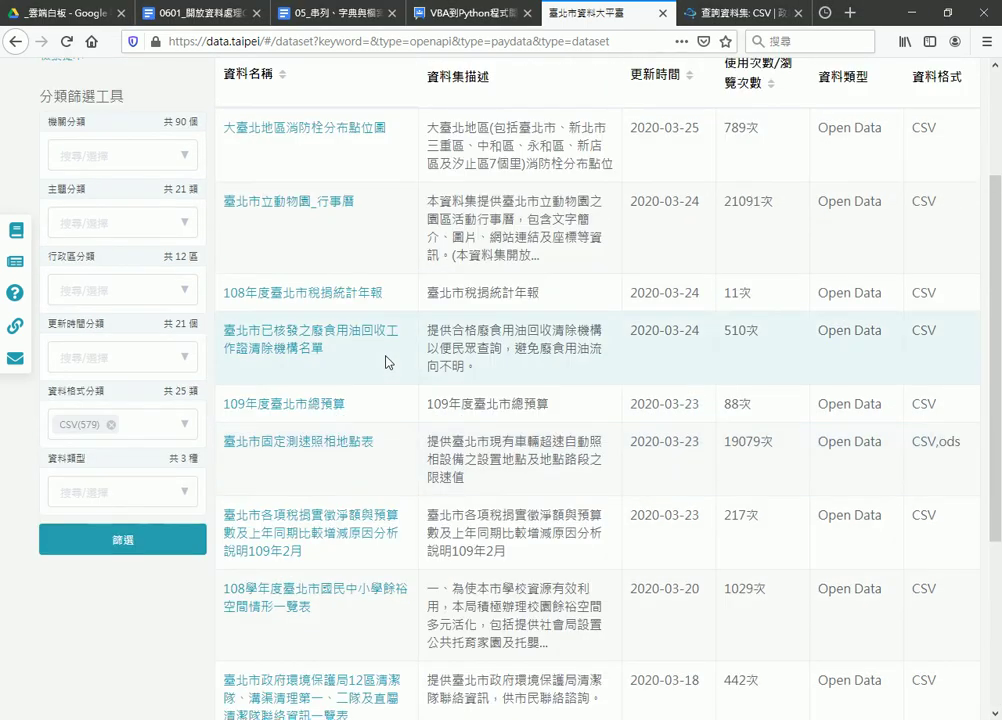
scroll(387, 362, "down", 3)
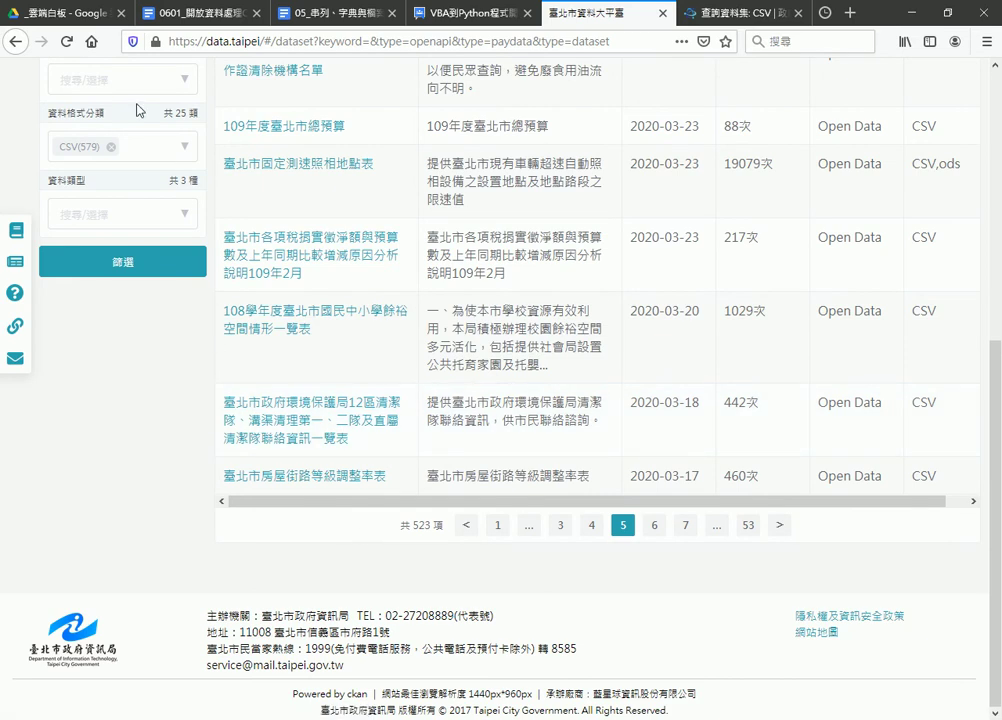
left_click(190, 20)
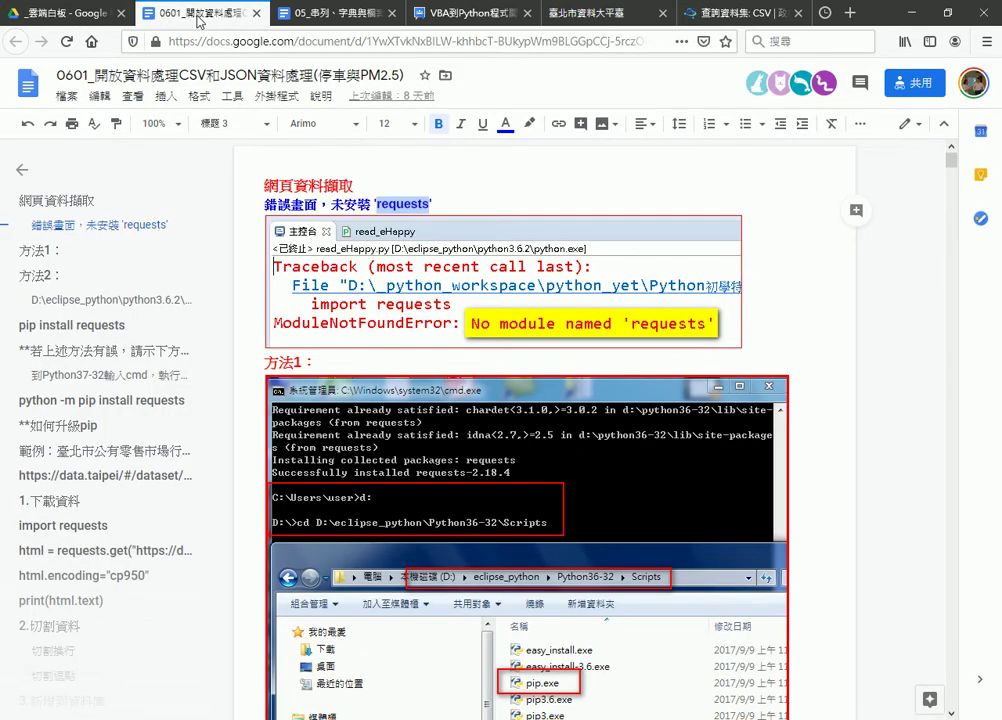
Follow the 範例 section's link to the 臺北市公有零售市場行情 dataset in a new tab
scroll(767, 241, "down", 3)
scroll(790, 245, "down", 5)
scroll(815, 249, "down", 3)
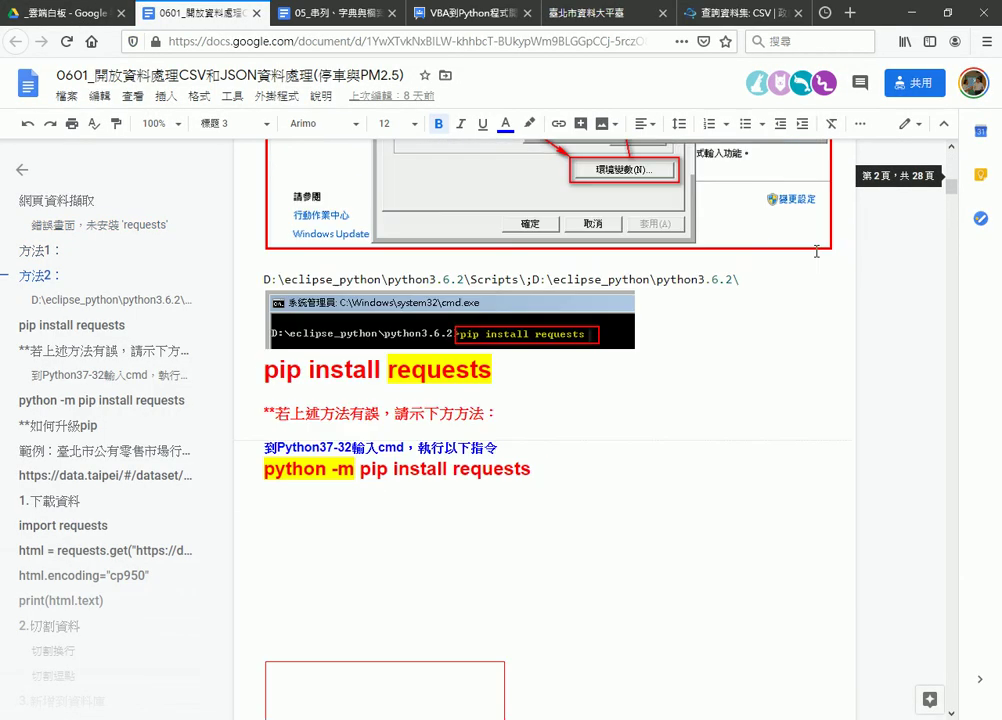
scroll(815, 249, "down", 5)
scroll(816, 280, "down", 4)
scroll(816, 291, "down", 4)
scroll(588, 313, "up", 1)
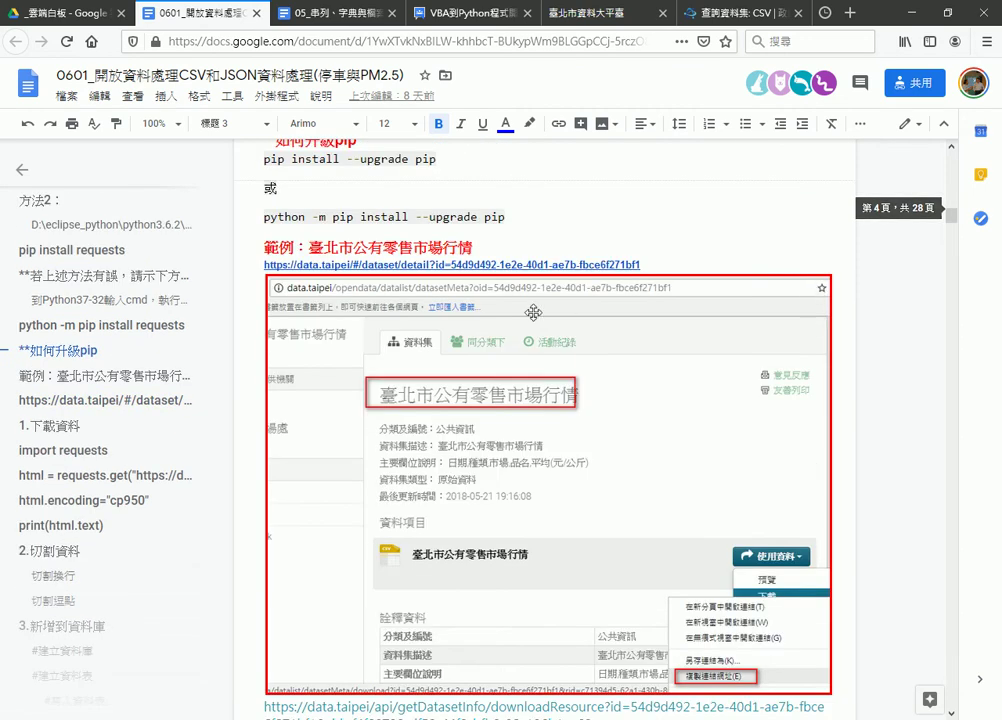
left_click(501, 265)
left_click(395, 289)
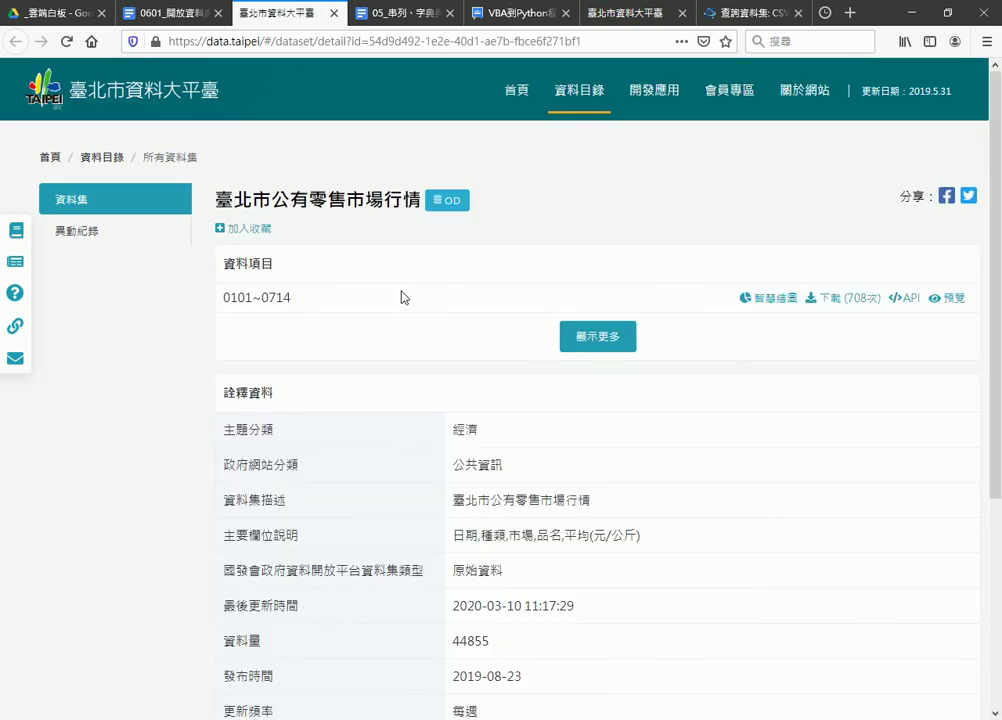
Expand the metadata and all seven date-range files, then download the 0101~0714 CSV
scroll(370, 300, "down", 3)
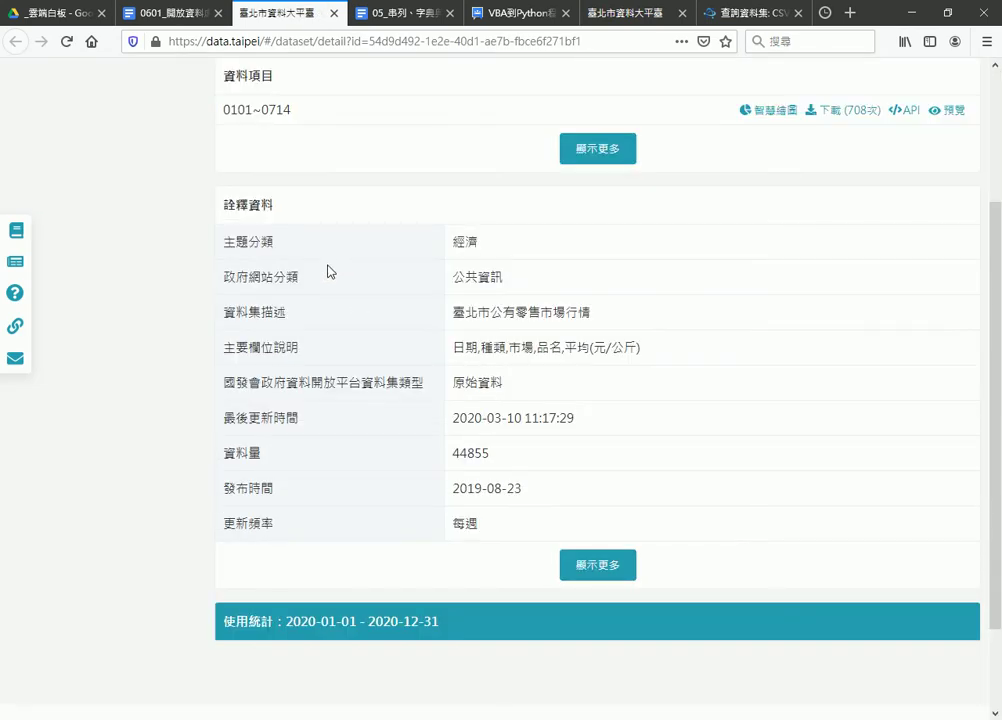
scroll(828, 210, "down", 2)
left_click(606, 460)
scroll(760, 394, "down", 3)
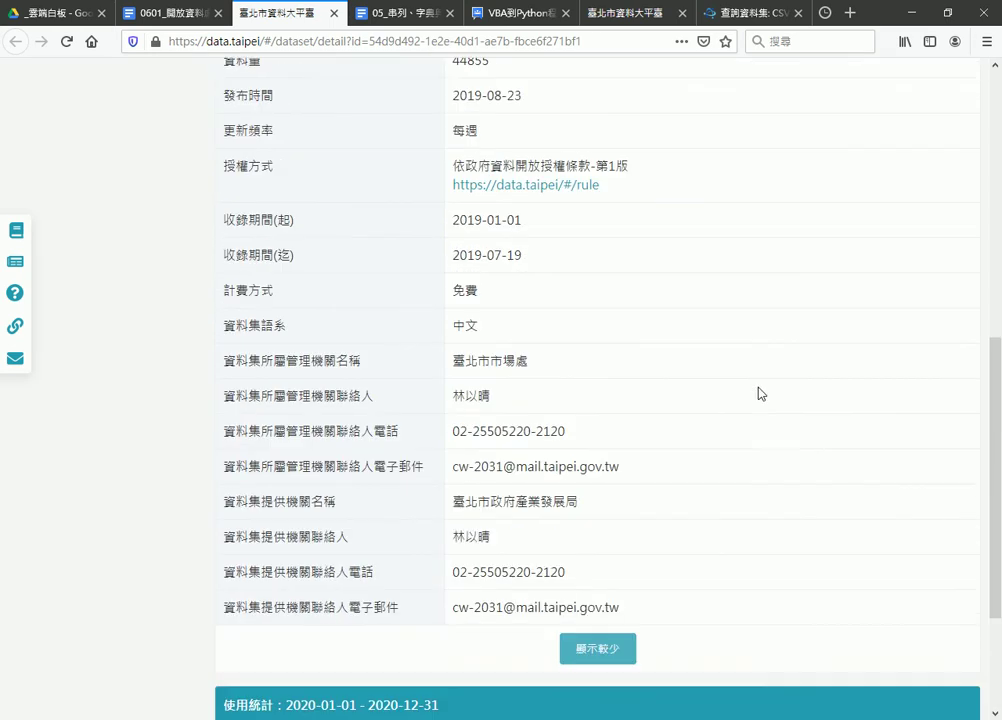
scroll(760, 390, "up", 6)
scroll(760, 385, "up", 3)
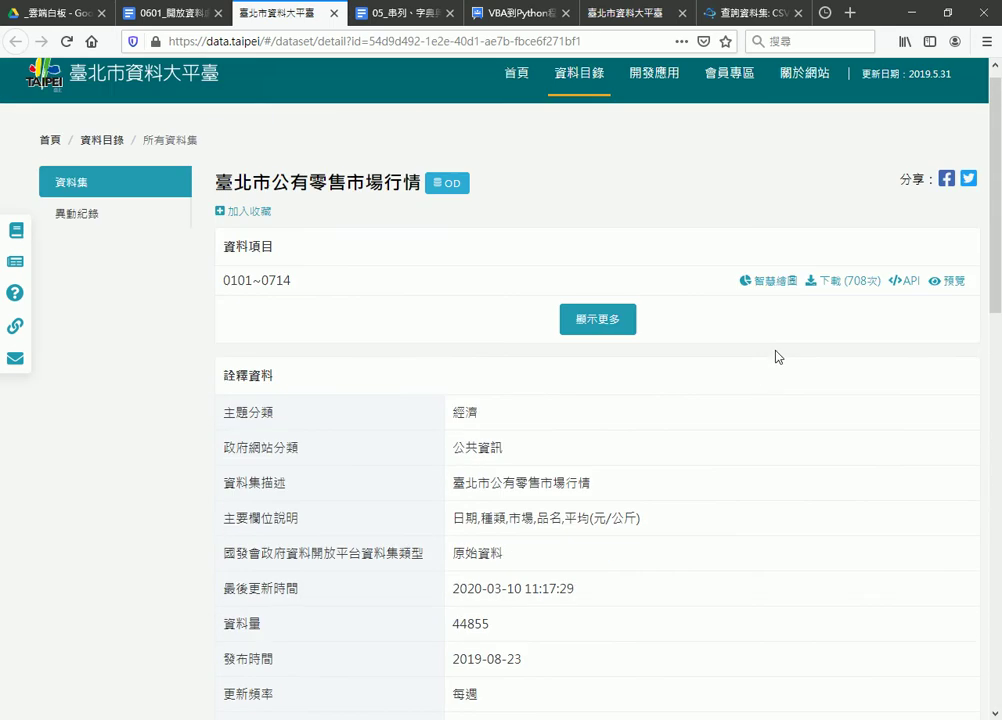
left_click(612, 319)
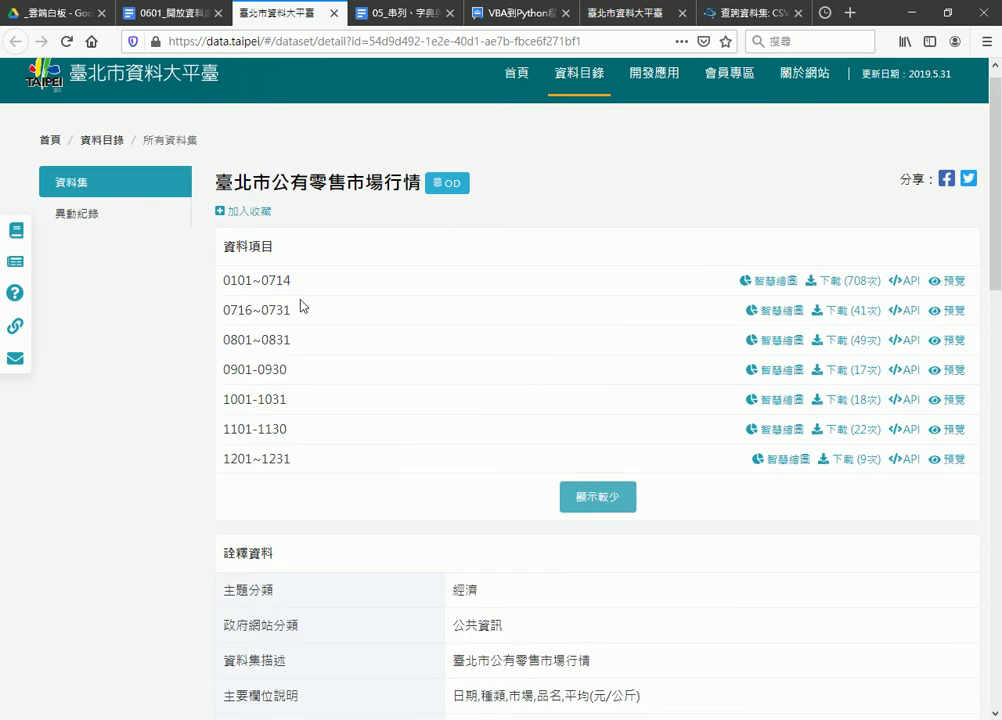
left_click_drag(291, 281, 284, 281)
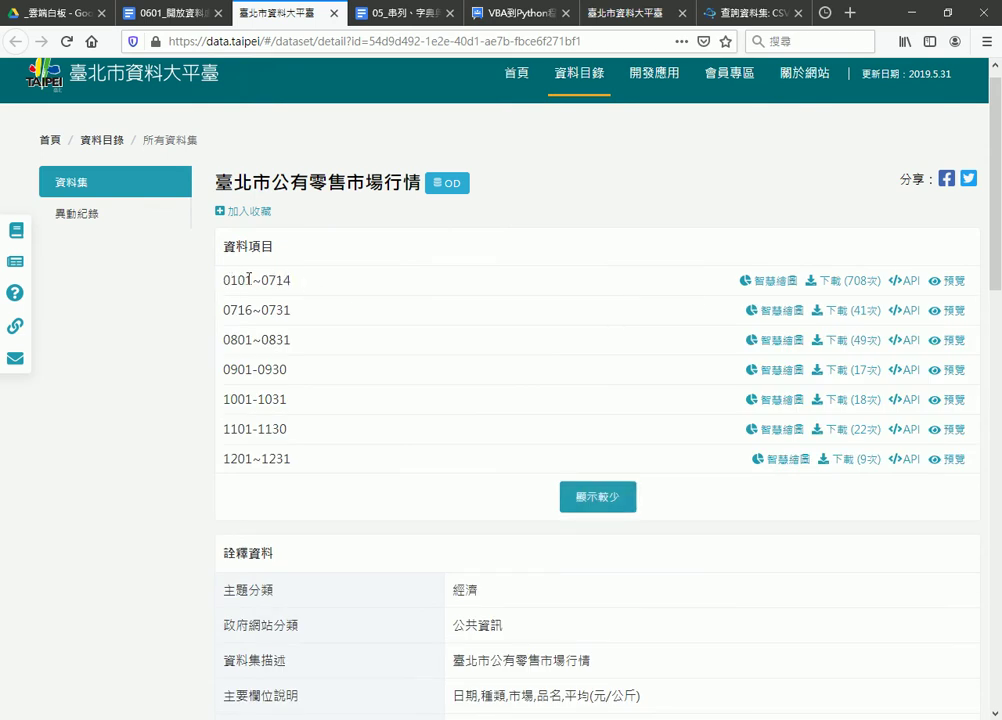
left_click_drag(226, 281, 310, 285)
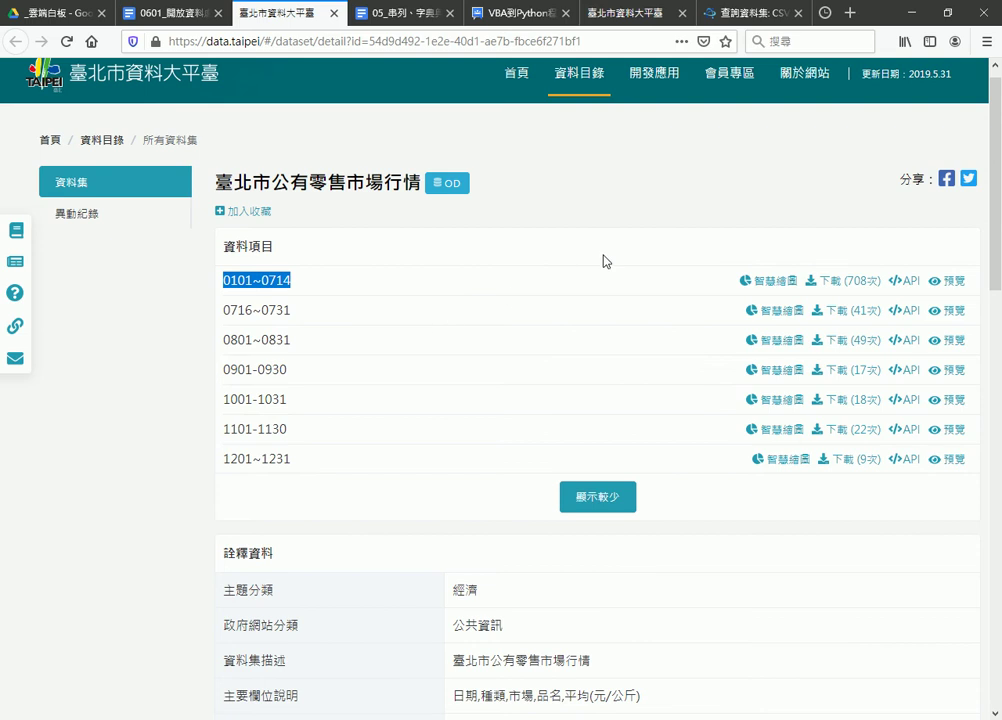
left_click(843, 286)
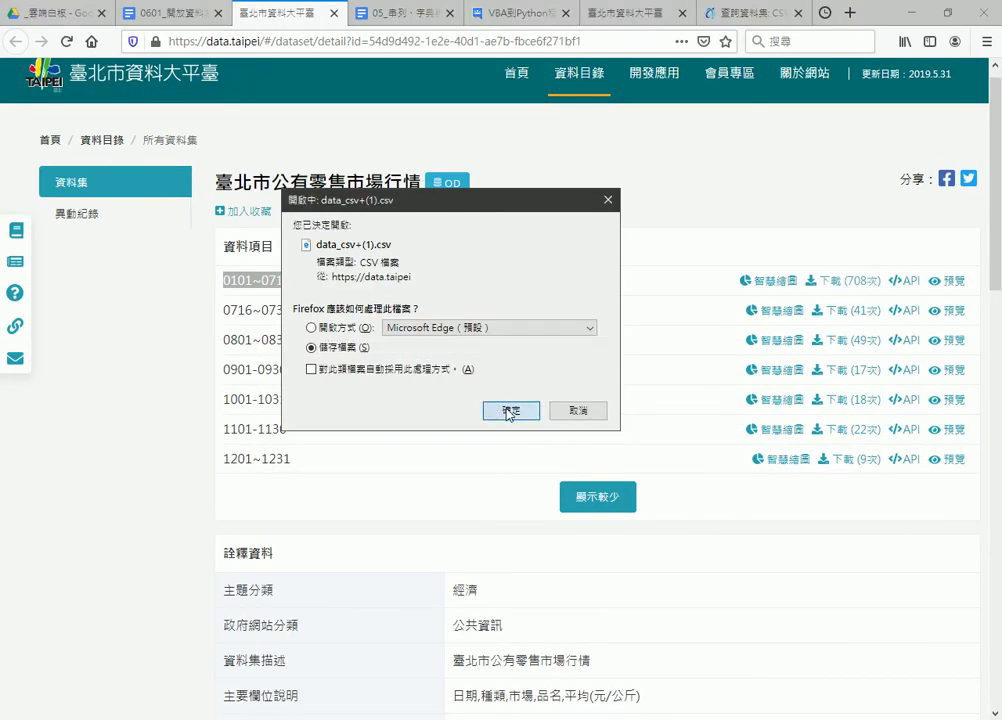
Save data_csv+(1).csv to the computer using the 儲存檔案 option
left_click(510, 410)
left_click(357, 350)
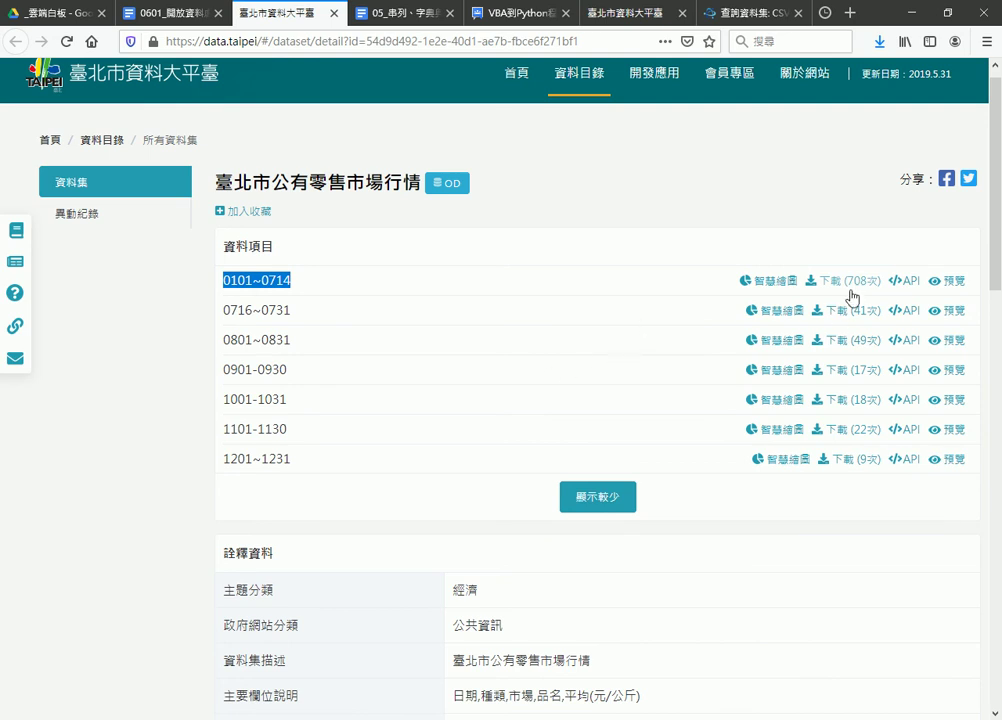
Preview the 0101~0714 price table, noting 蘿蔔 and 士東, then open data_csv+(1).csv from downloads
left_click(950, 284)
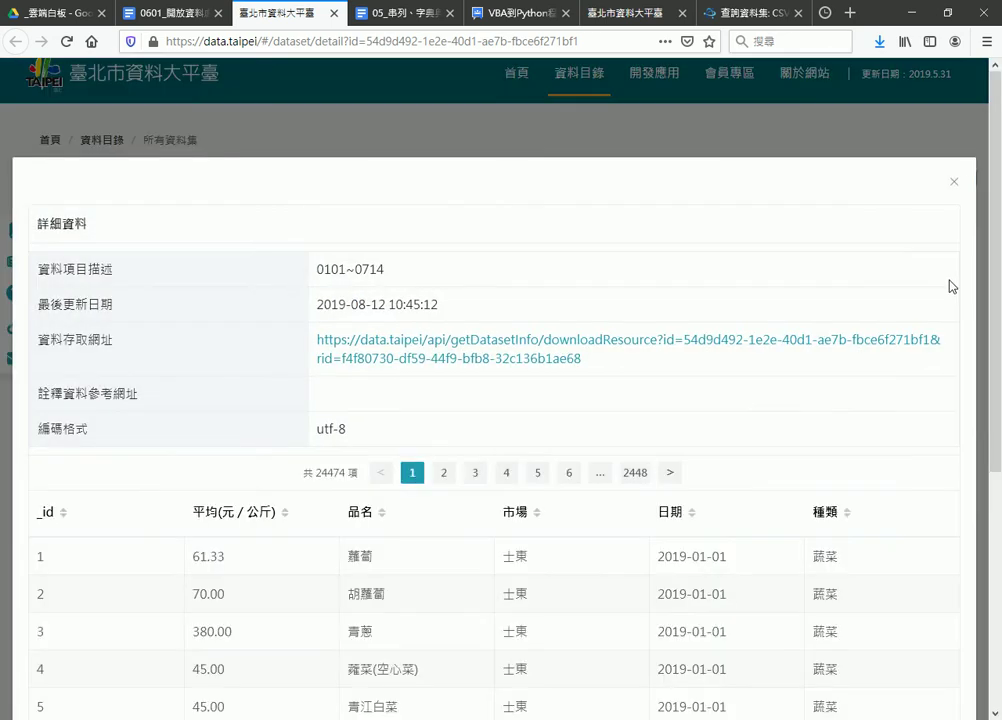
left_click(652, 348)
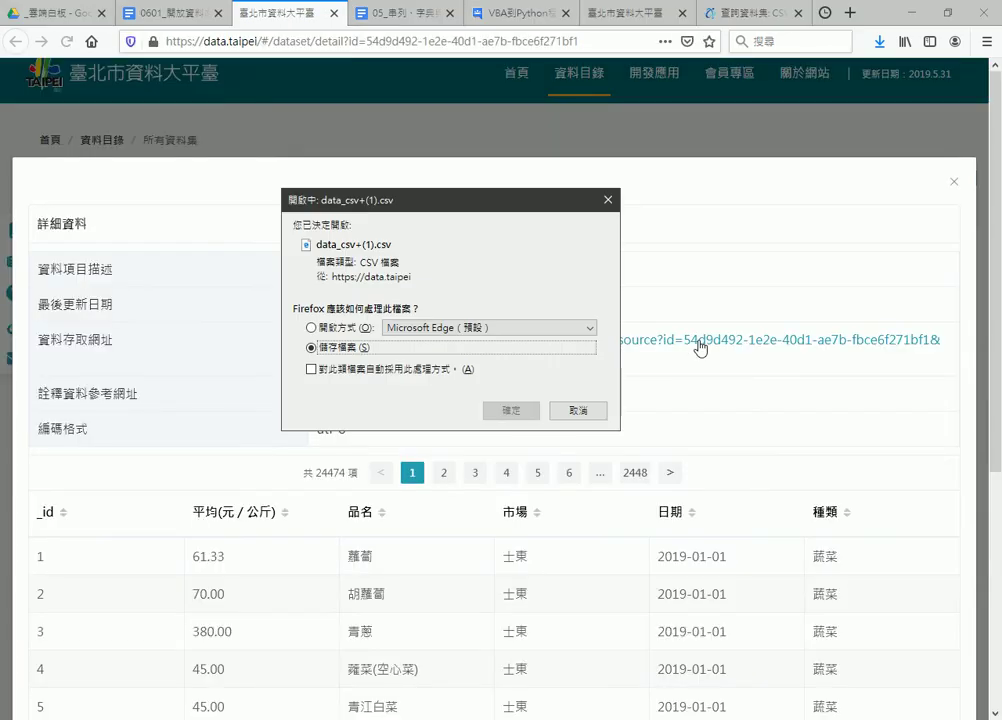
left_click(578, 410)
scroll(664, 408, "down", 4)
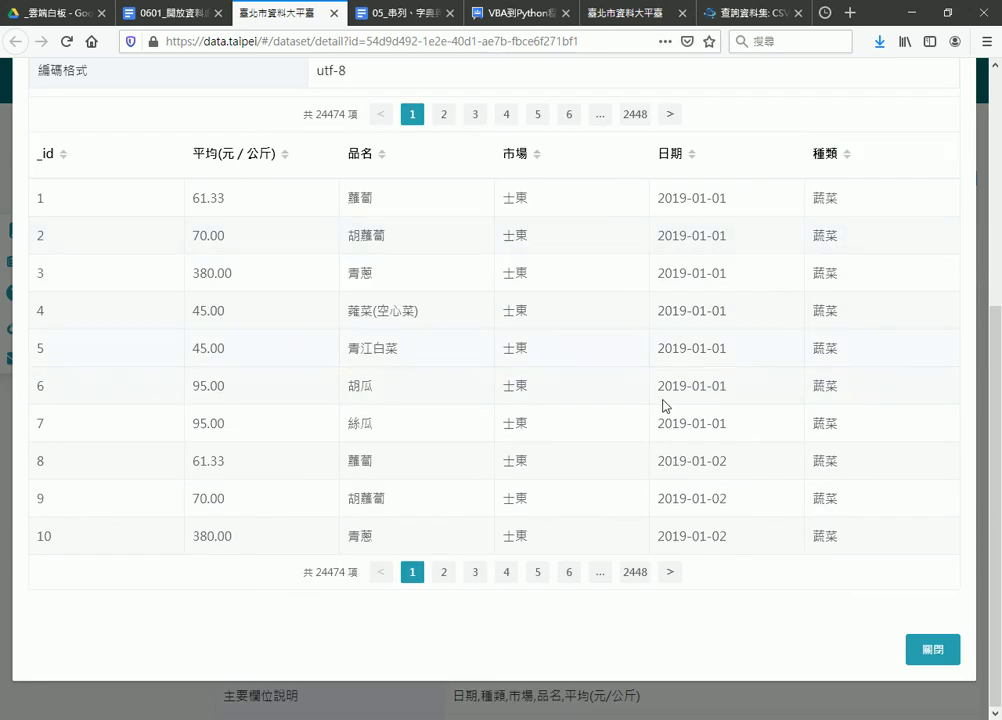
left_click_drag(376, 199, 350, 200)
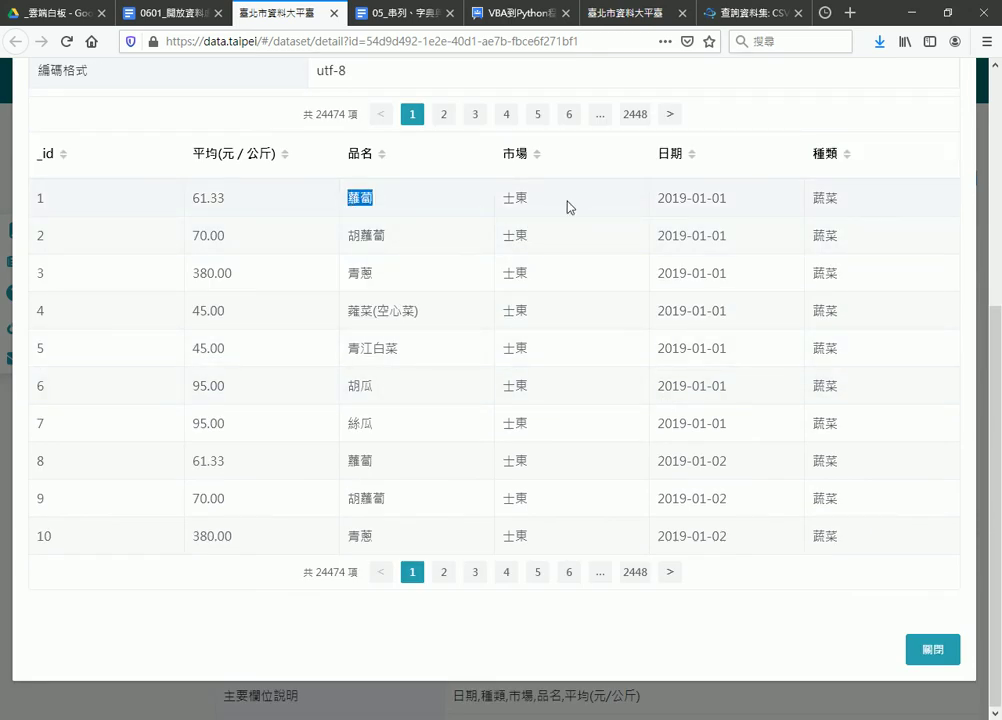
left_click_drag(517, 198, 500, 200)
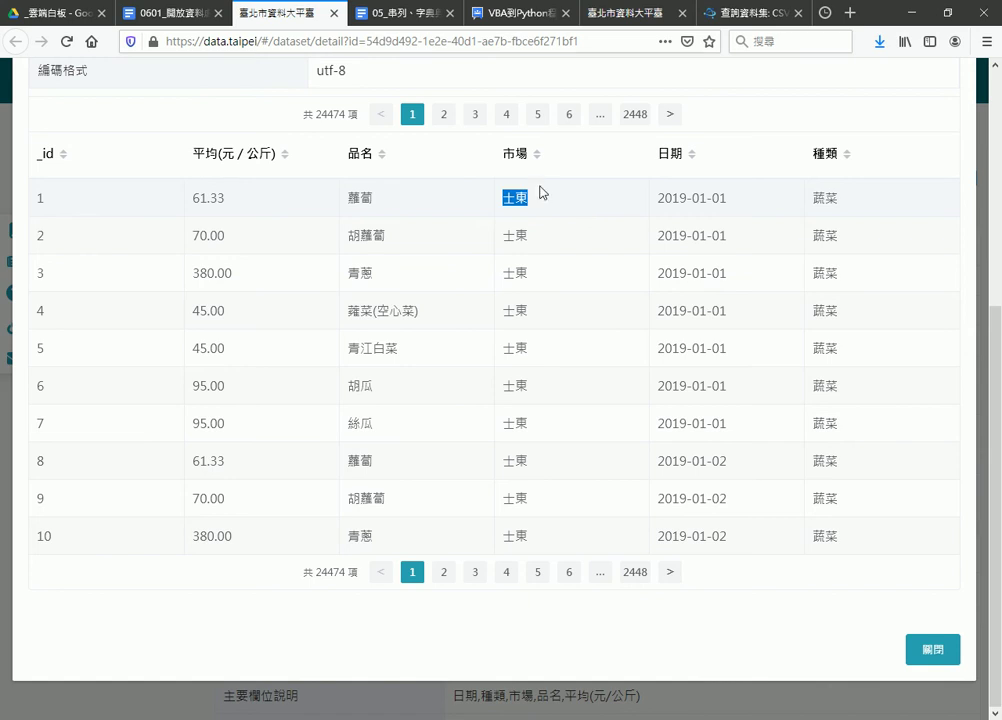
left_click(879, 41)
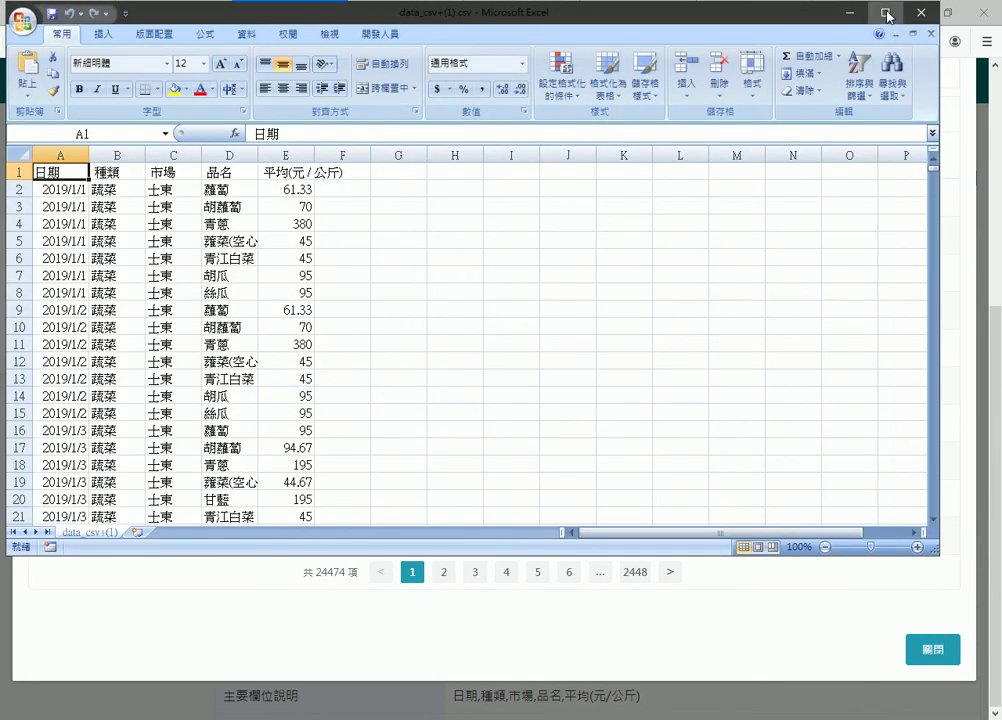
Maximize Excel, add header filters, and narrow 品名 to 蘿蔔, showing 2696 of 24474 records
left_click(885, 13)
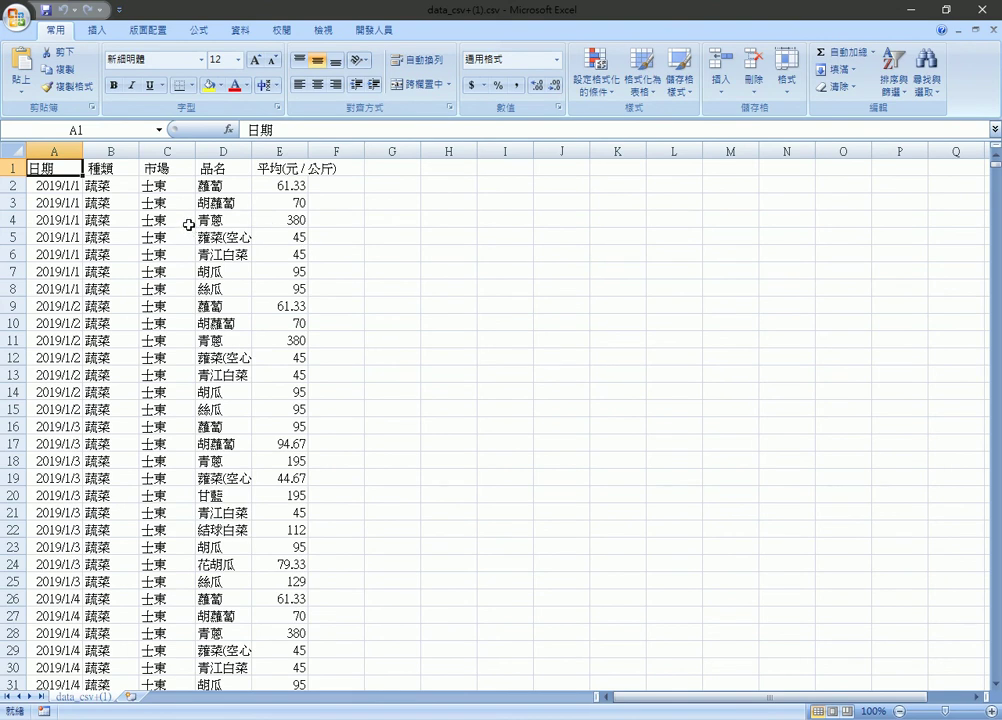
left_click(242, 187)
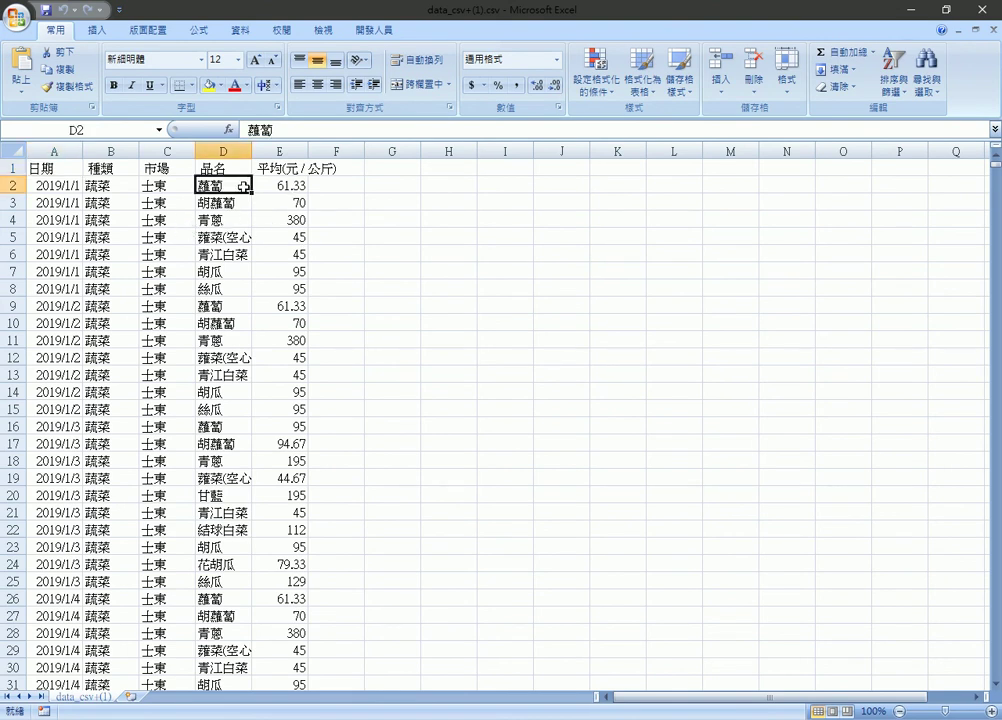
key("ctrl+c")
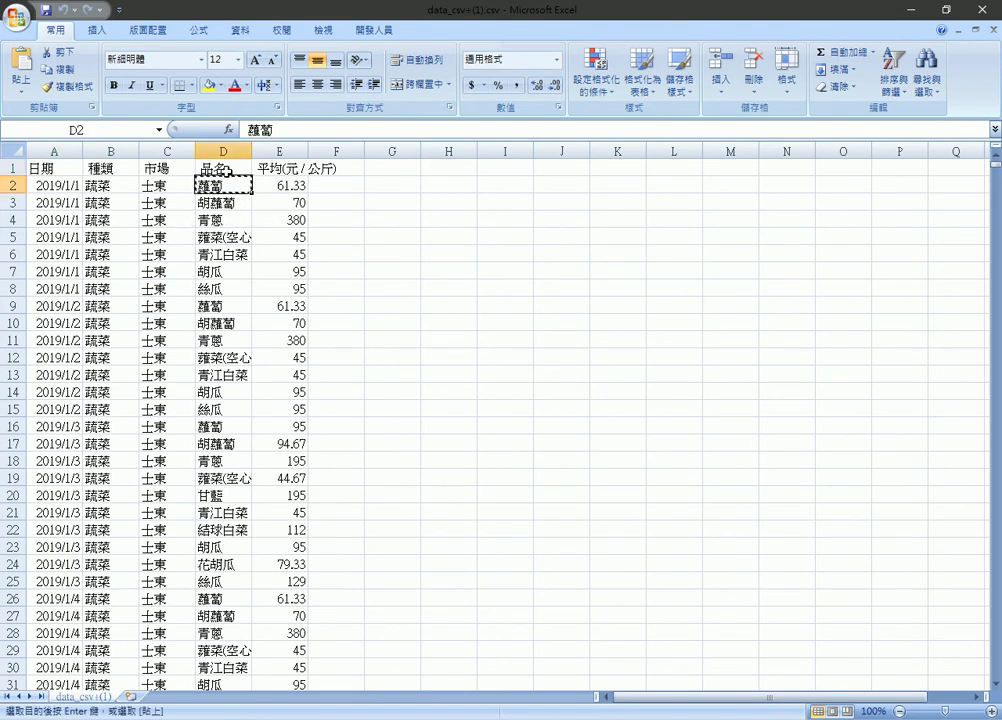
left_click(224, 167)
left_click(250, 31)
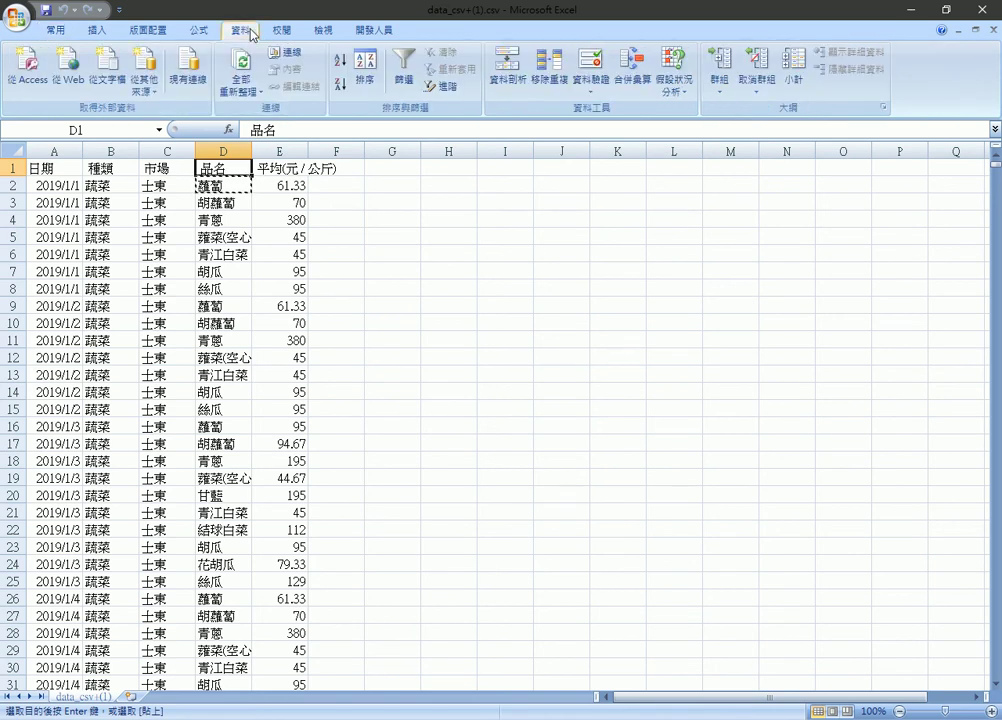
left_click(405, 80)
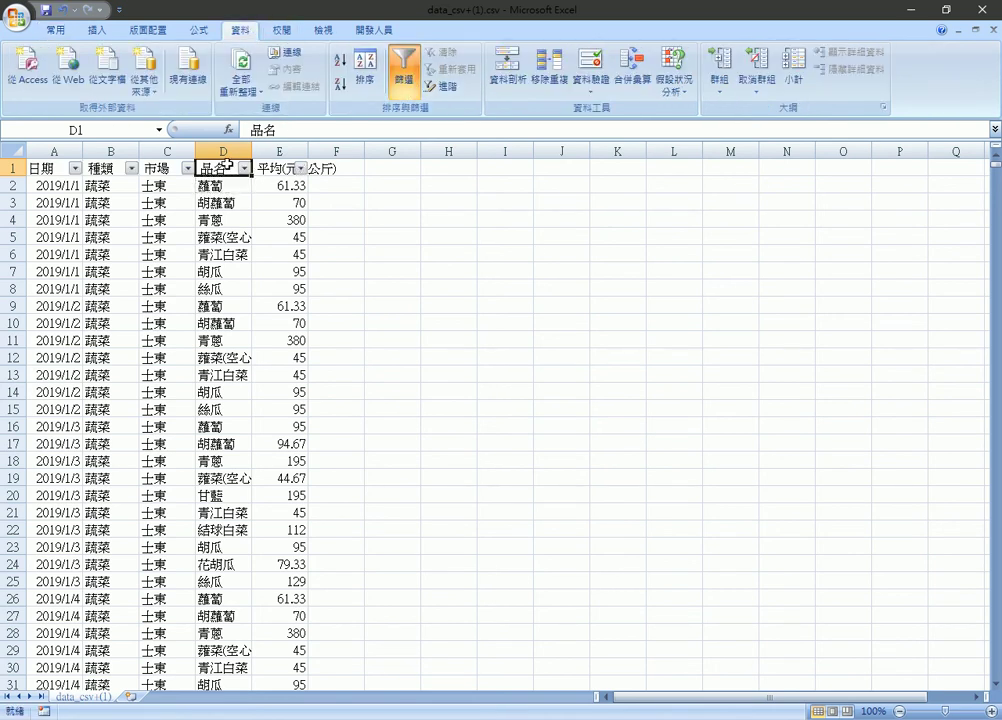
left_click(244, 168)
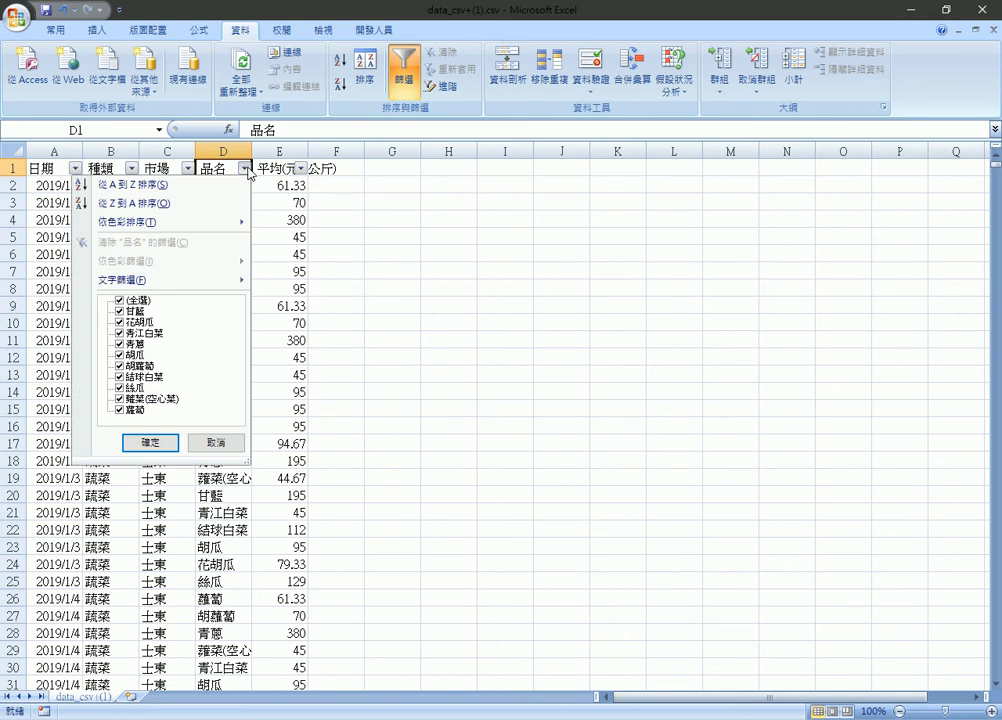
left_click(119, 300)
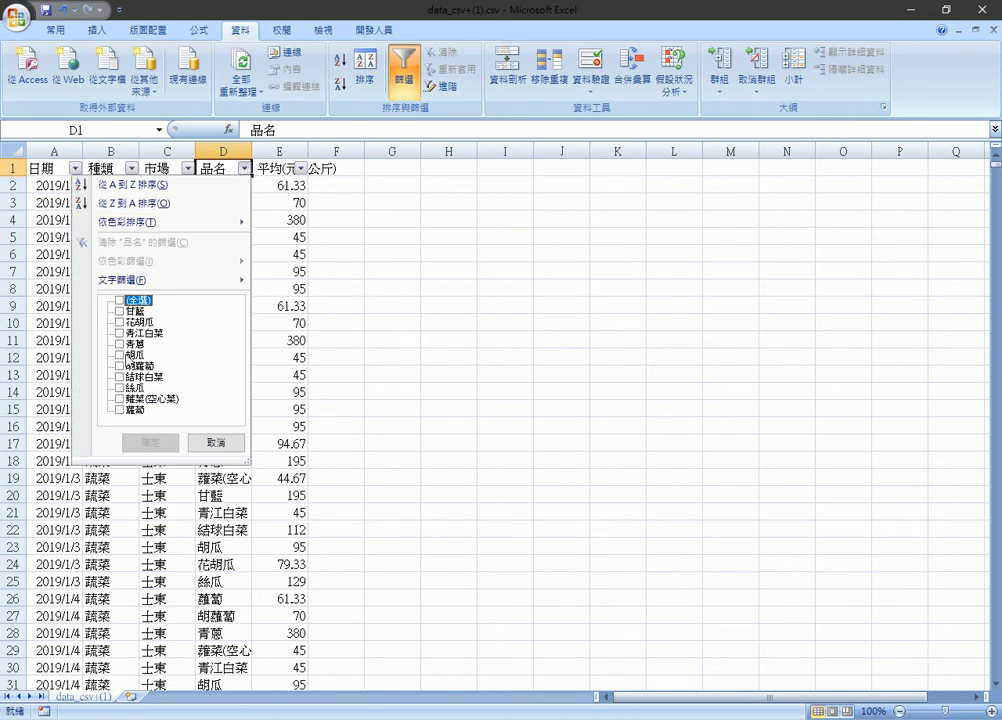
left_click(119, 409)
left_click(136, 440)
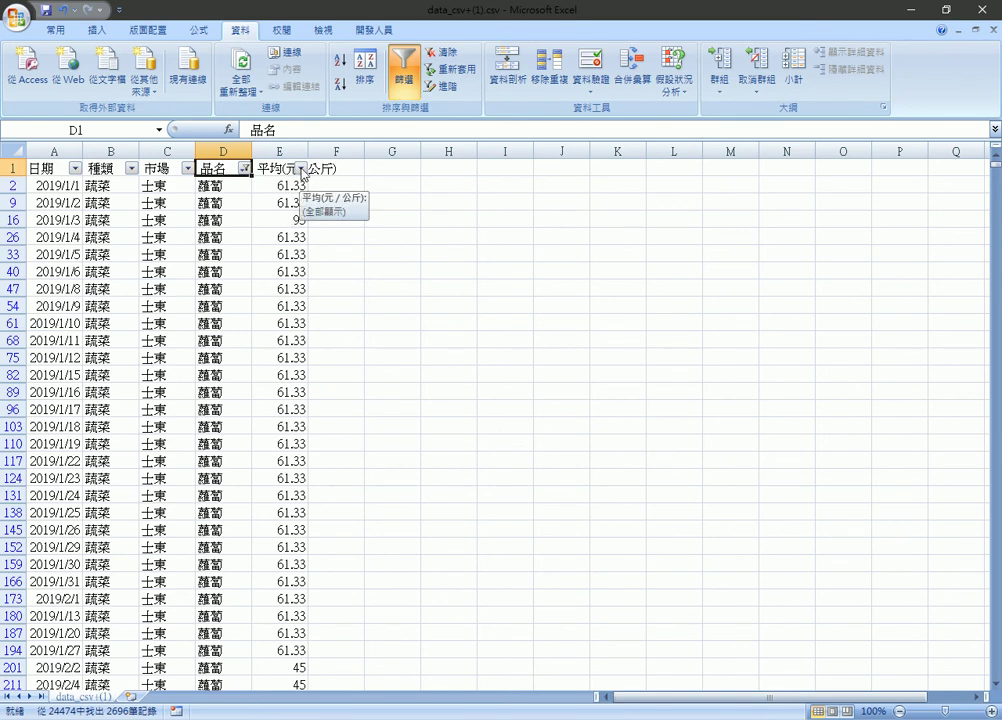
Sort the 平均(元/公斤) prices lowest first and autofit column E
left_click(282, 167)
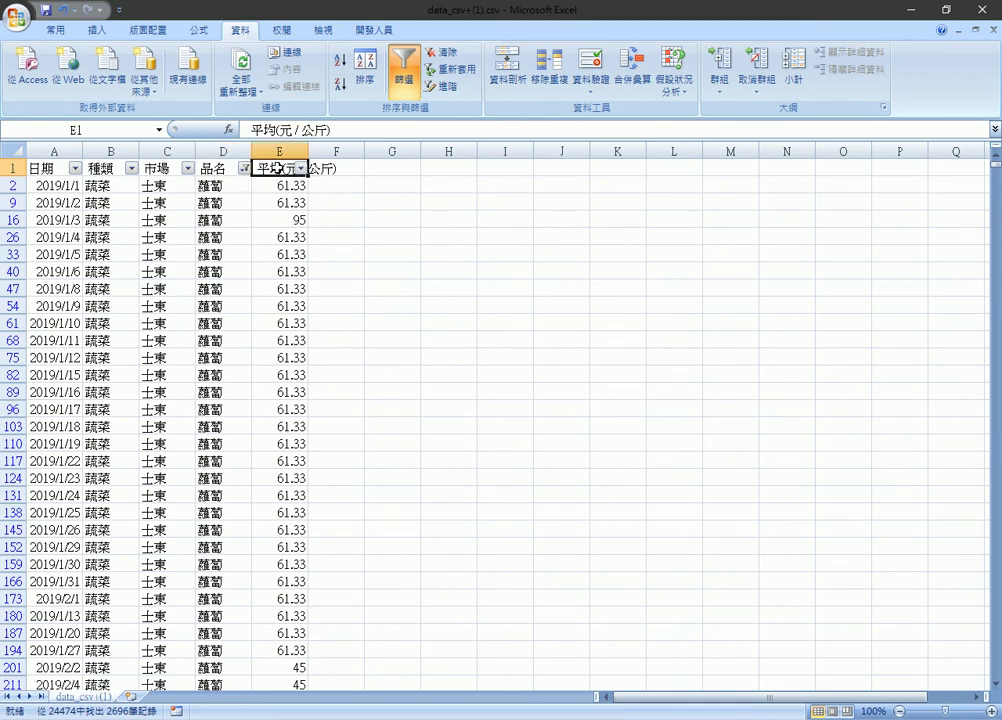
left_click(341, 64)
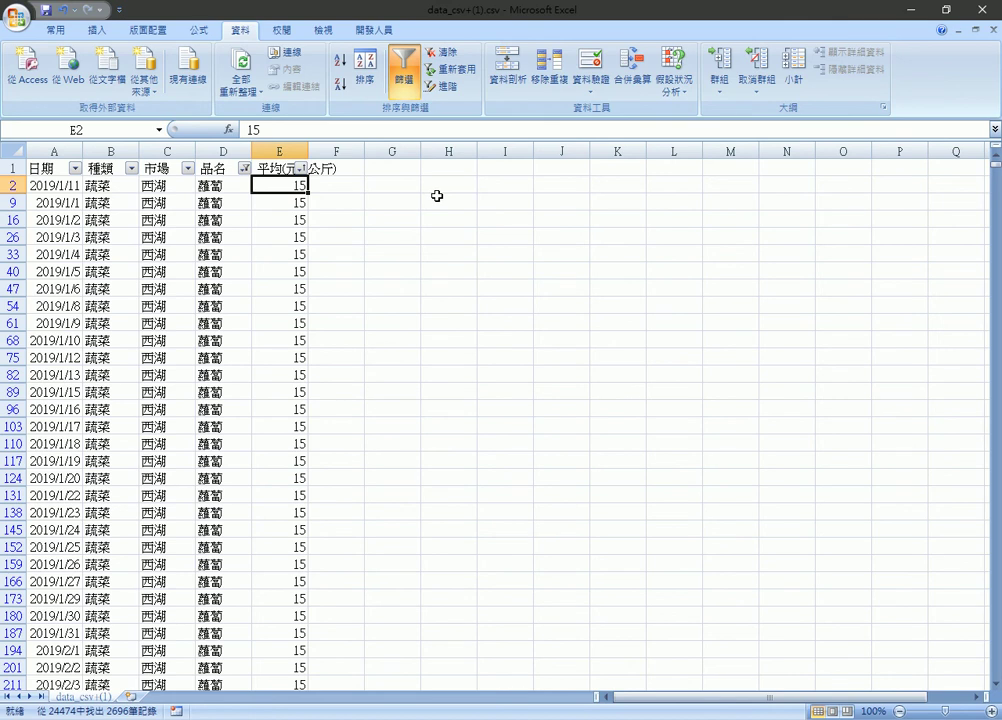
key("Up")
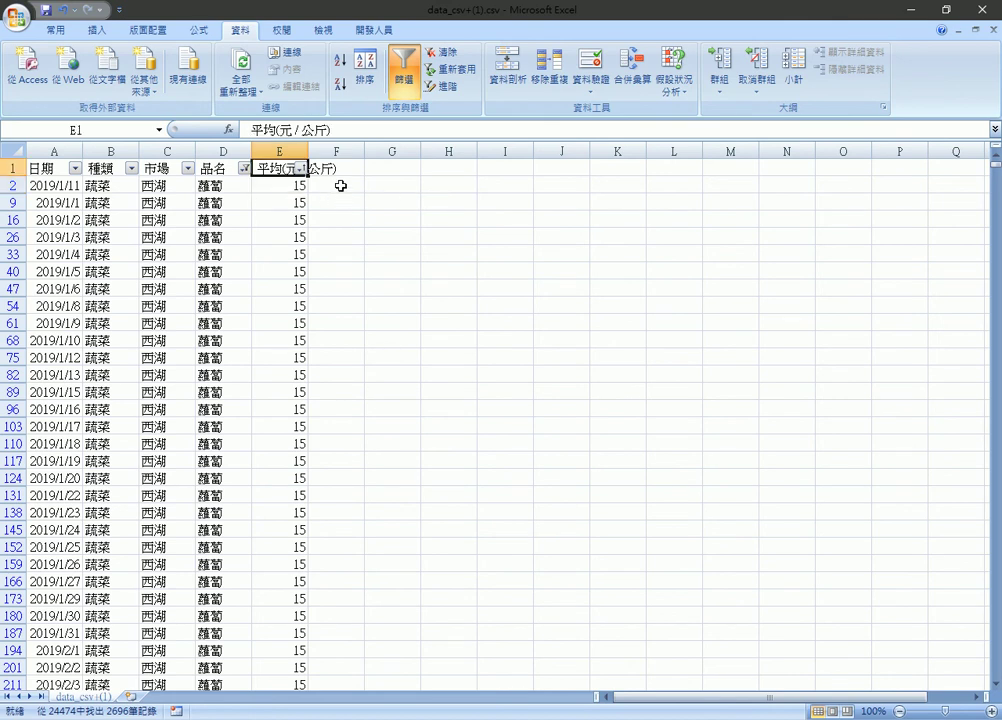
double_click(308, 150)
left_click(350, 186)
Re-sort prices highest first, topped by 100, then close Excel without saving
left_click(322, 166)
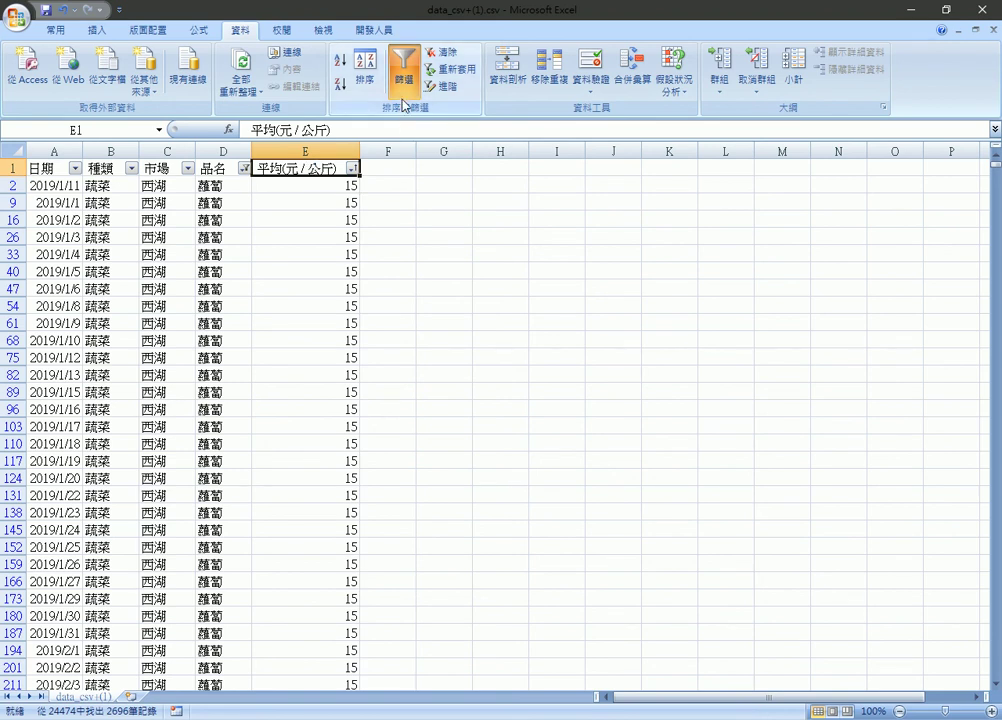
left_click(341, 88)
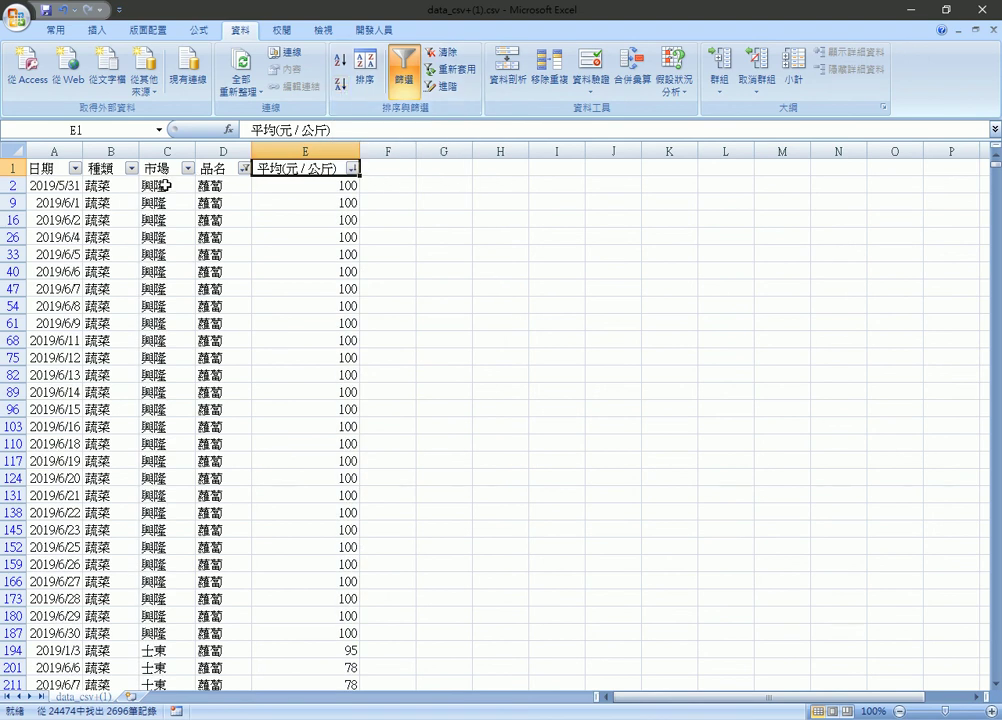
left_click(352, 187)
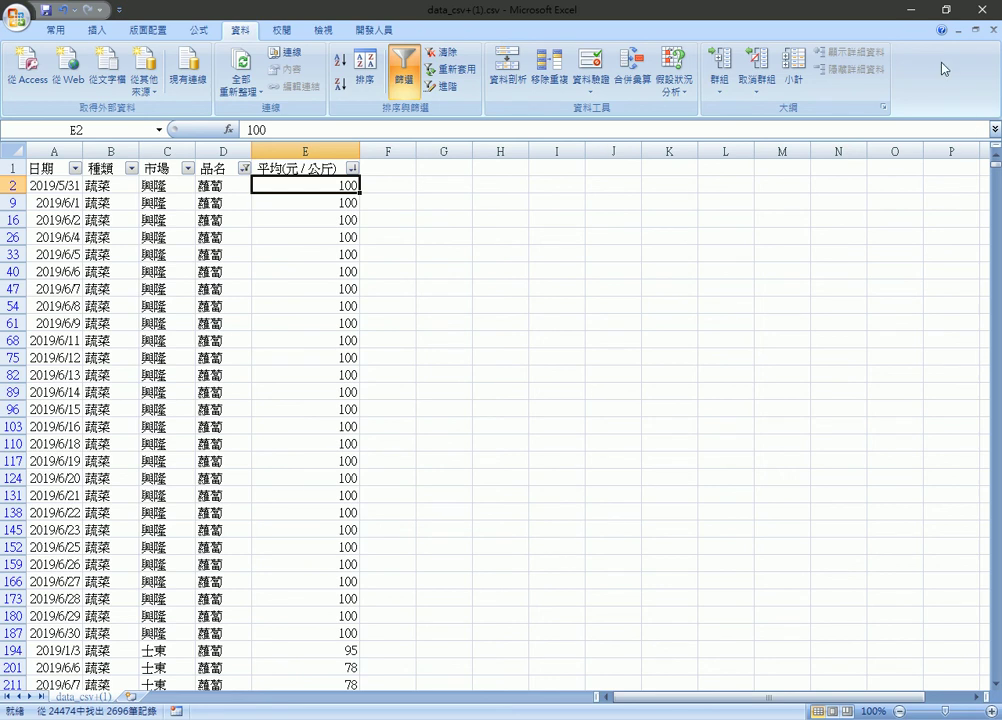
left_click(987, 9)
left_click(503, 405)
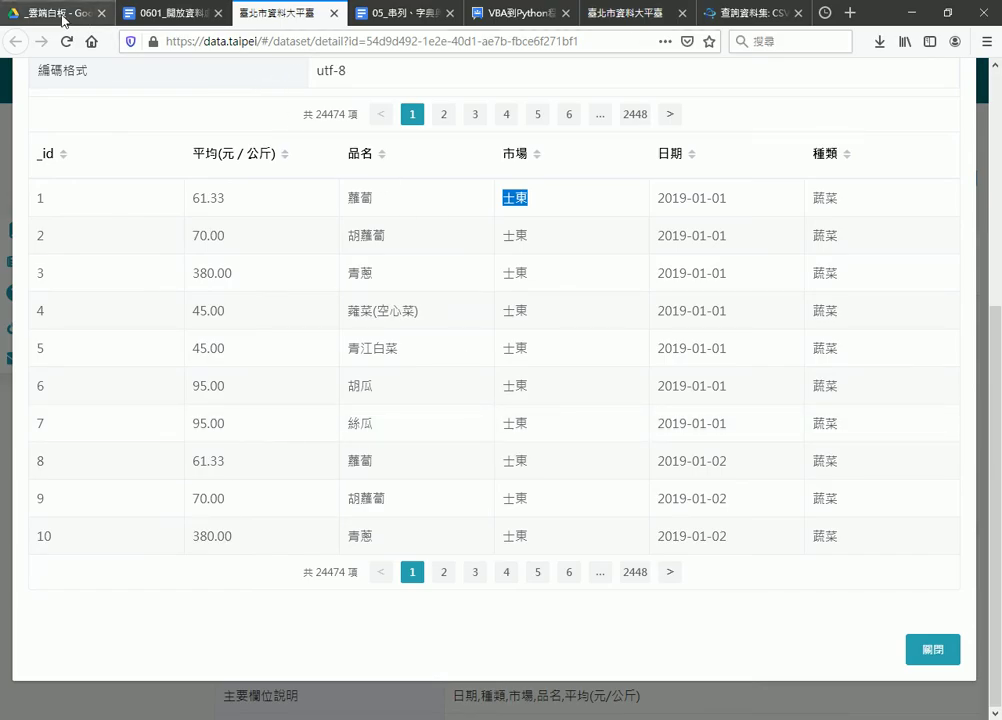
Return to the Google Docs lesson's 網頁資料擷取 heading and select the word requests
left_click(171, 16)
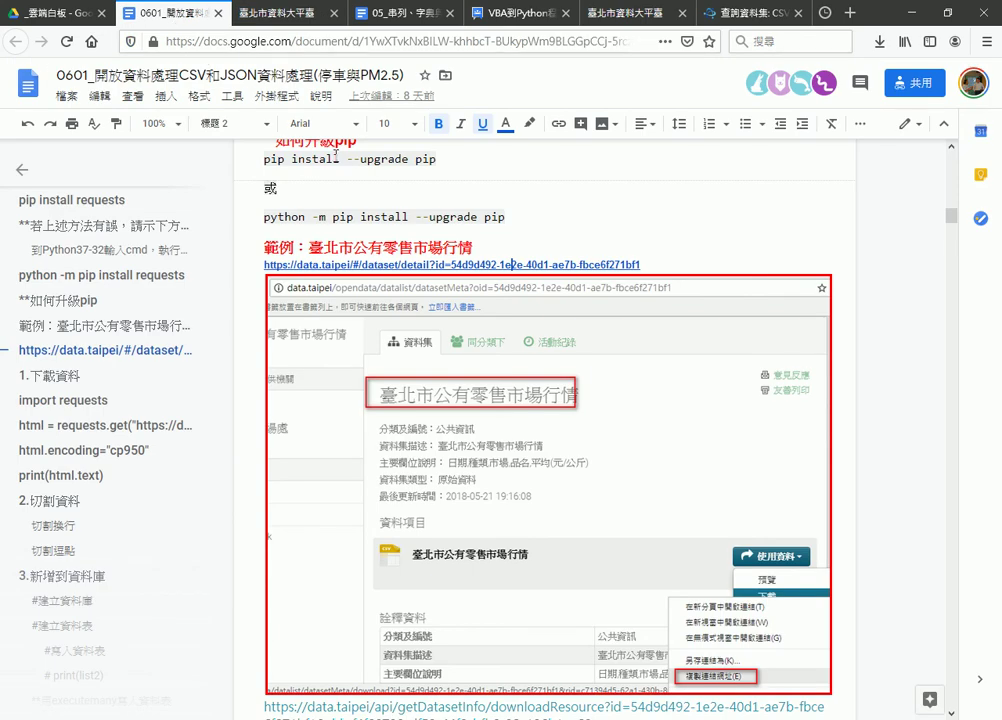
scroll(350, 224, "up", 5)
scroll(400, 250, "up", 5)
scroll(452, 284, "up", 5)
scroll(452, 285, "up", 5)
scroll(440, 240, "up", 1)
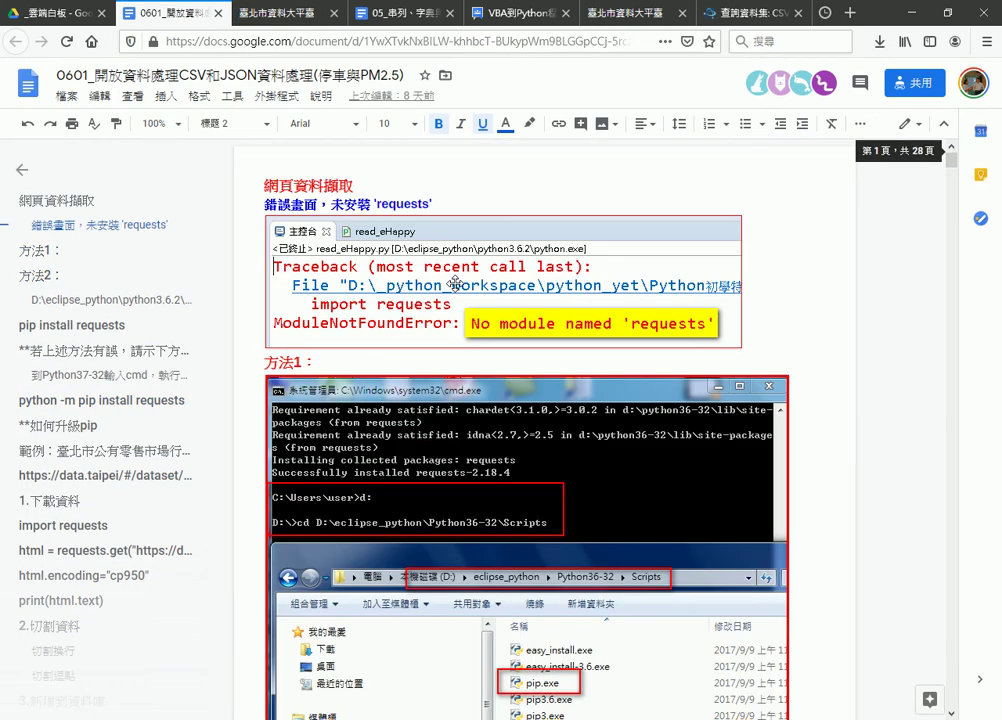
double_click(420, 203)
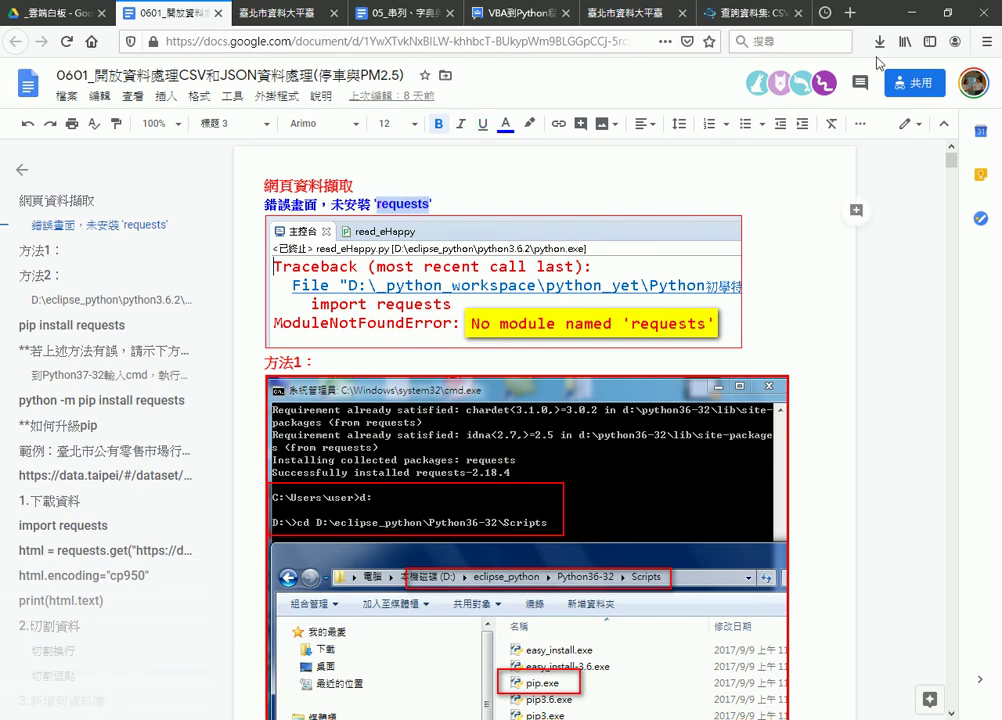
In a new tab, search for python and open the Welcome to Python.org result
left_click(850, 14)
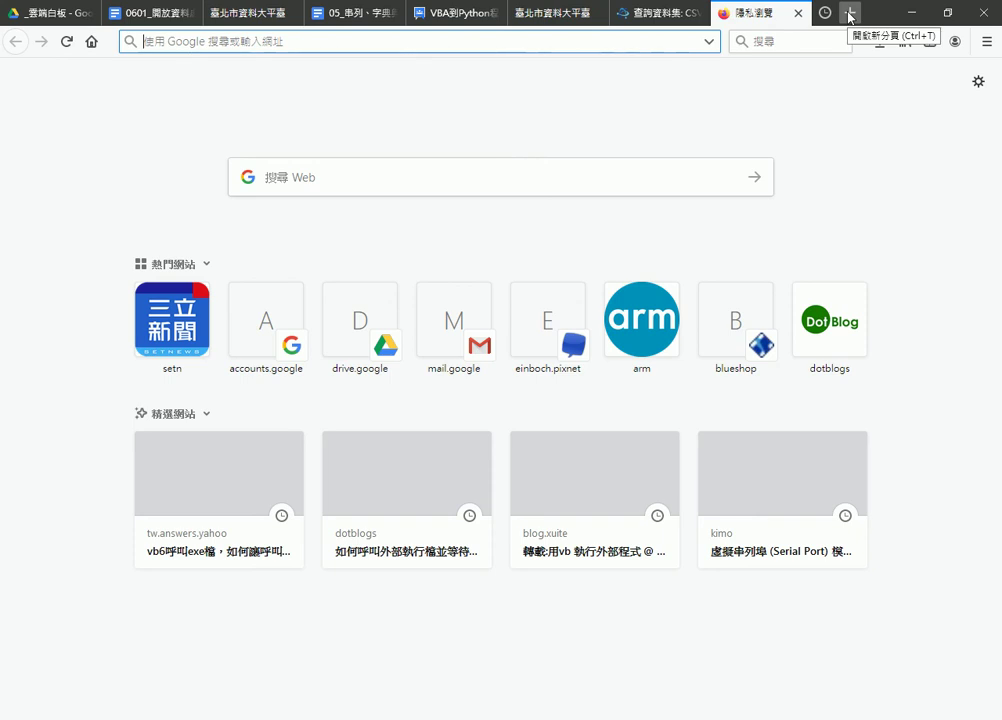
type("python")
key("Return")
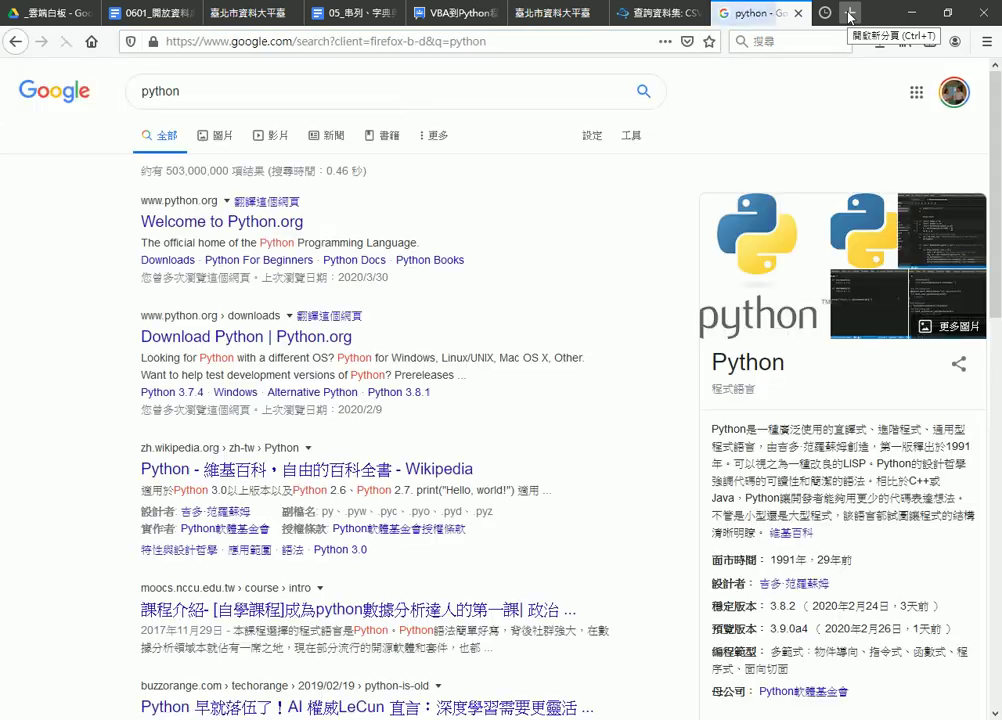
left_click(250, 221)
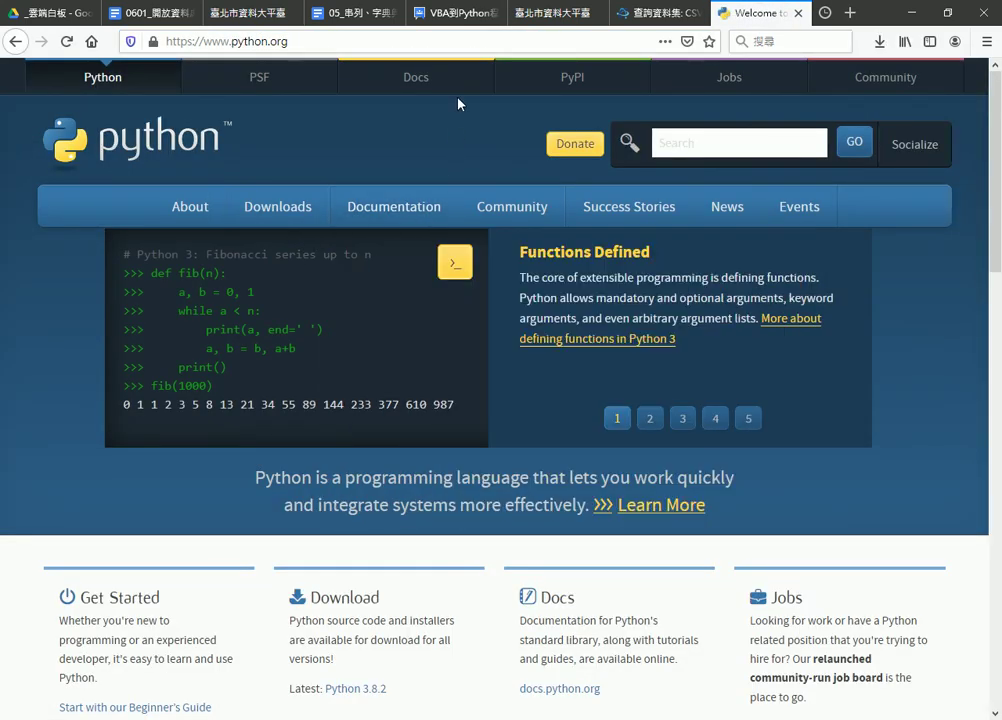
Go from python.org to the PyPI package index
left_click(573, 80)
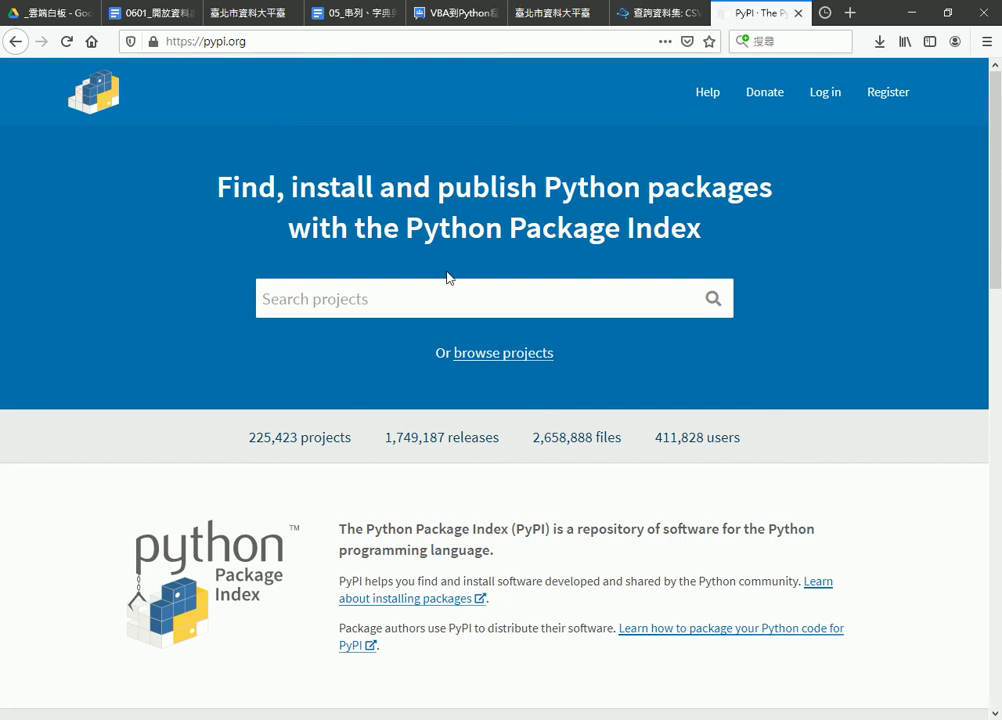
scroll(447, 278, "down", 2)
left_click_drag(246, 343, 352, 341)
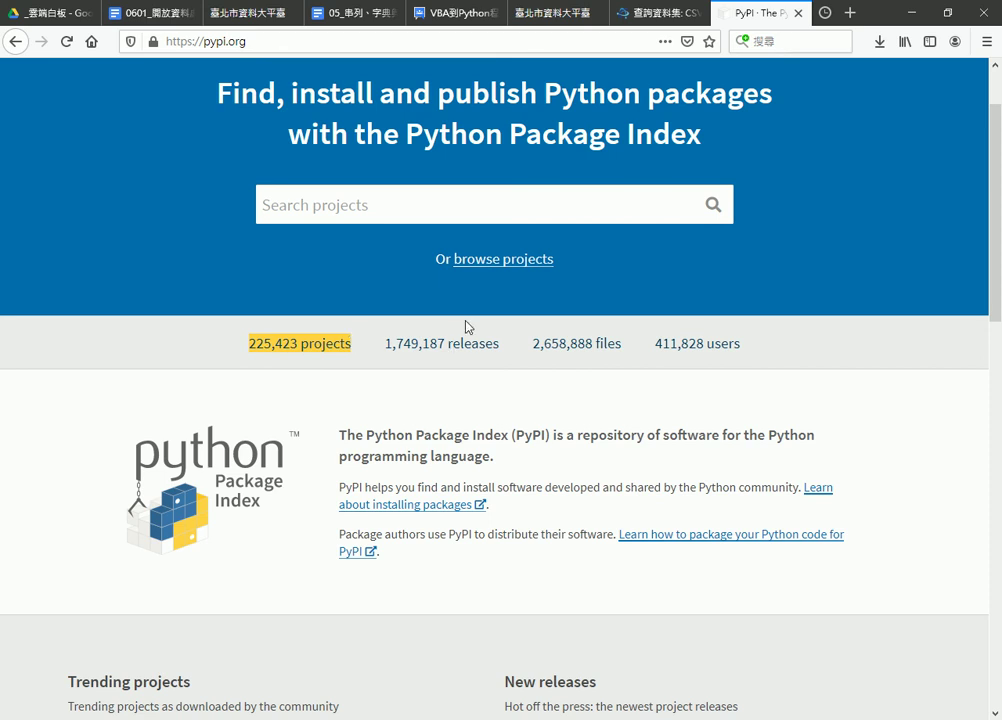
Search PyPI for requests, open requests 2.23.0 and highlight its pip install requests command
left_click(403, 211)
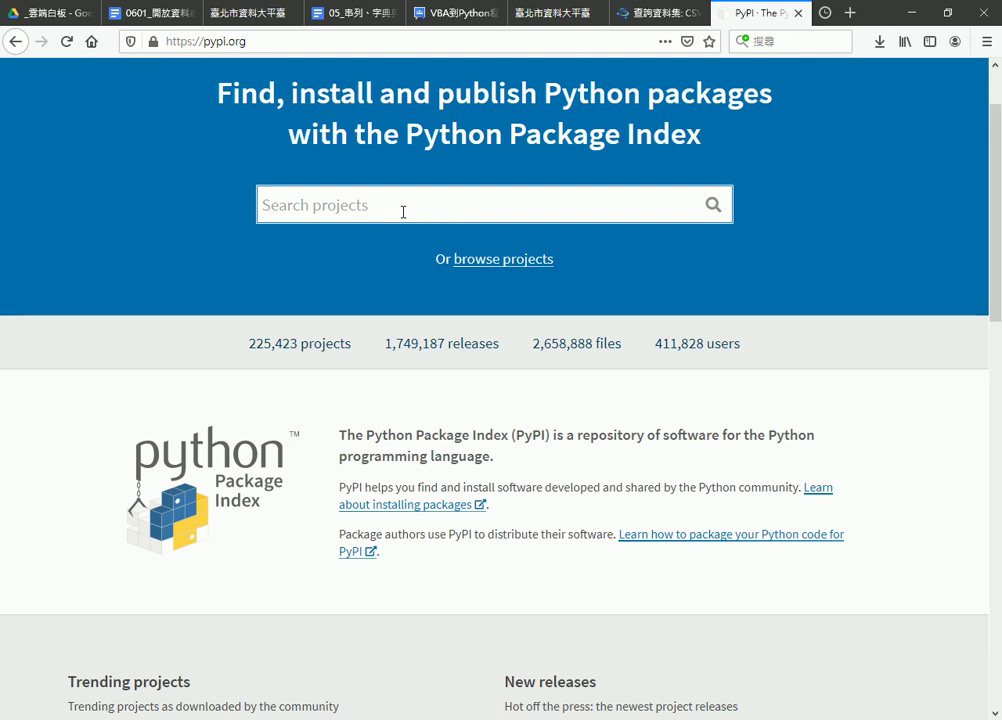
type("r")
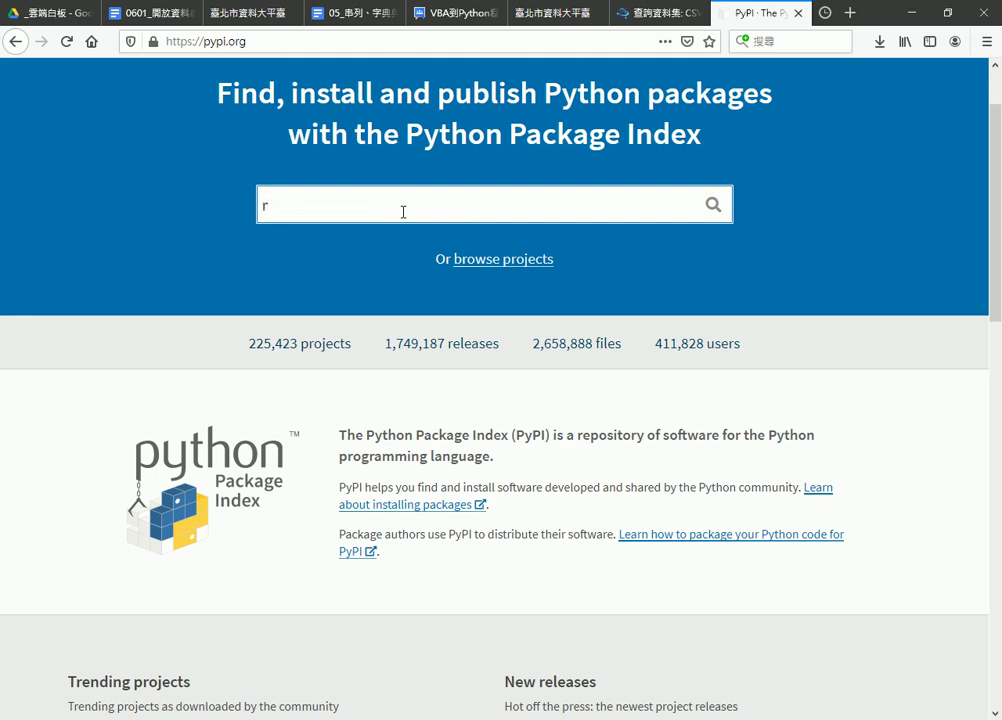
type("equests")
key("Return")
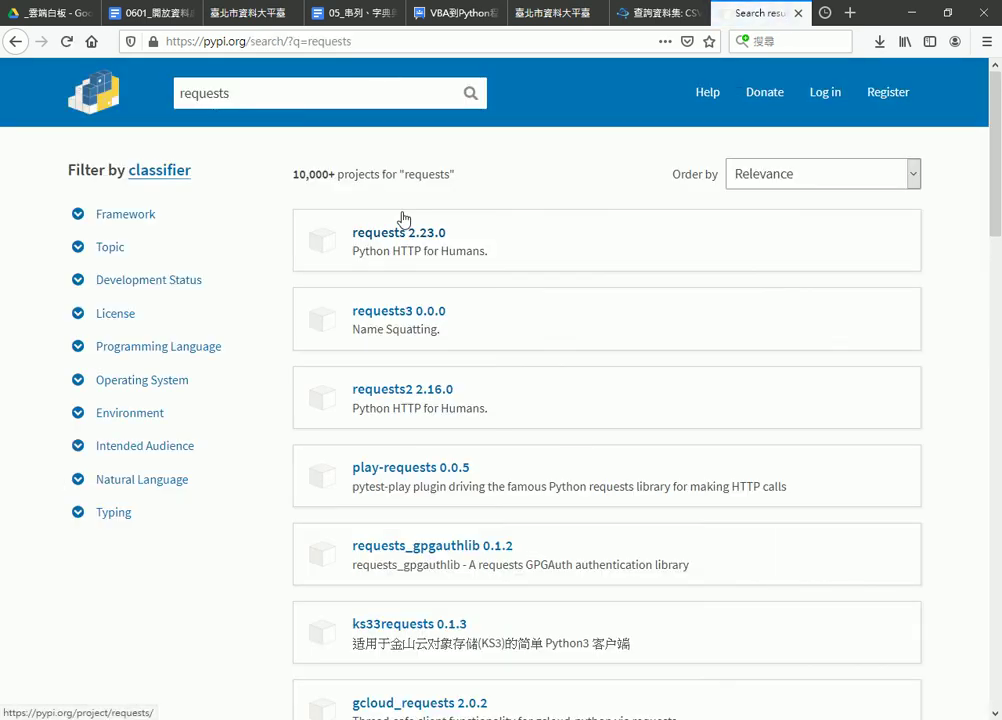
left_click(403, 220)
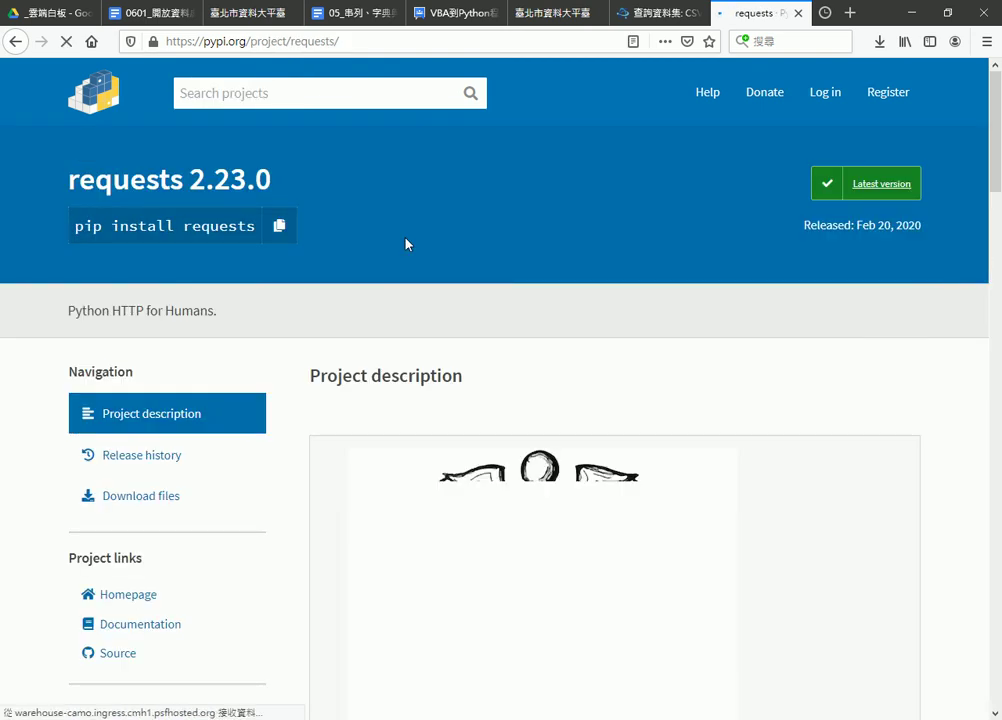
left_click_drag(258, 228, 77, 232)
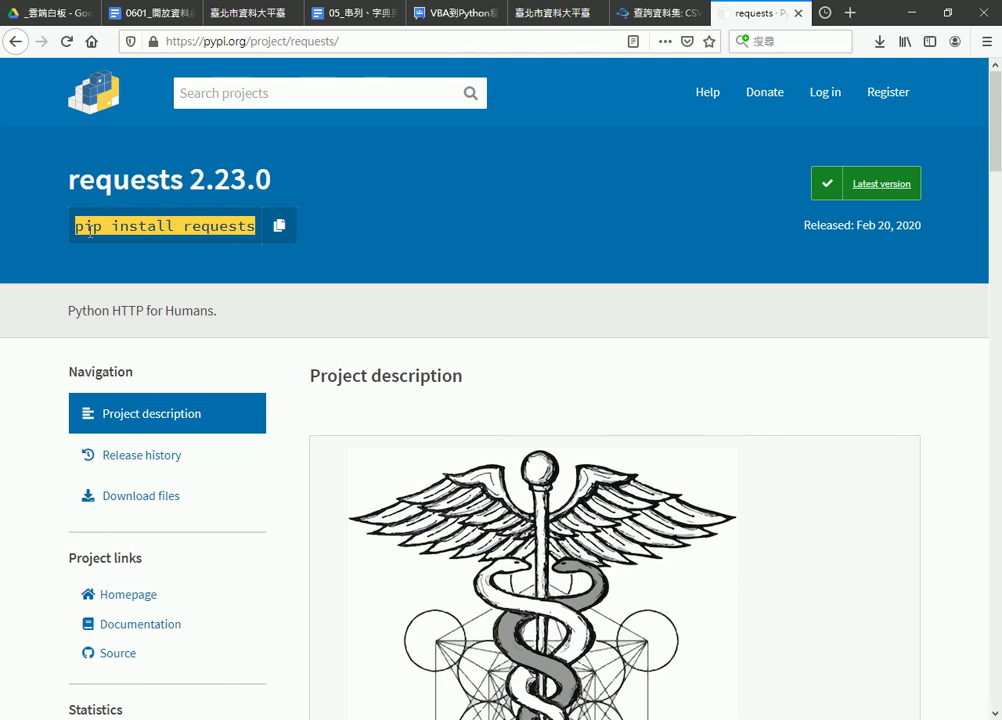
left_click(145, 15)
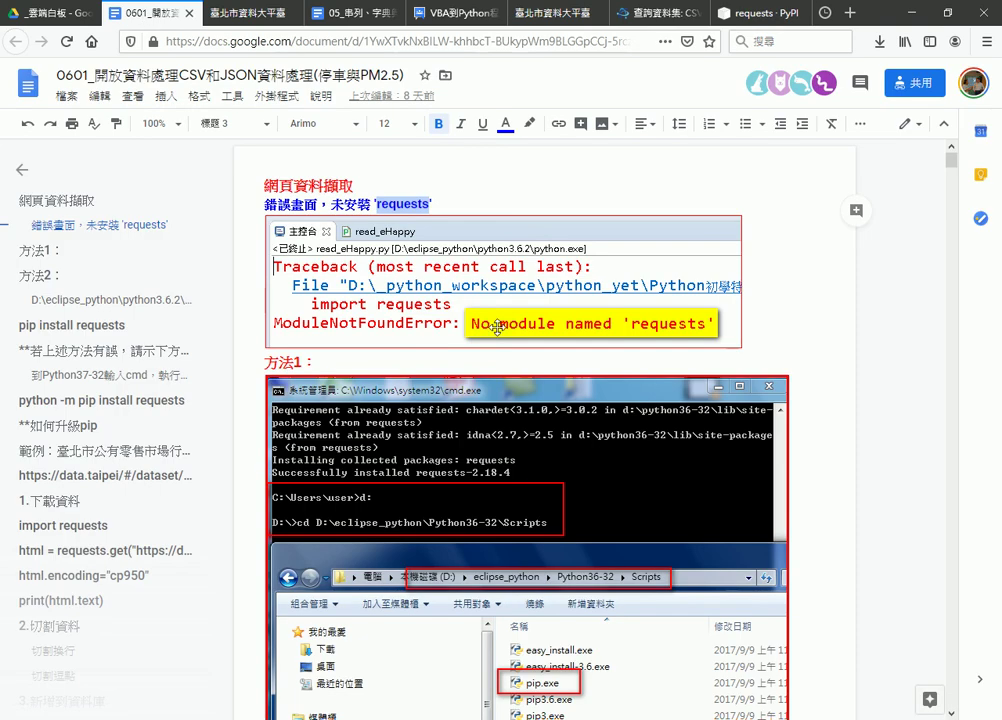